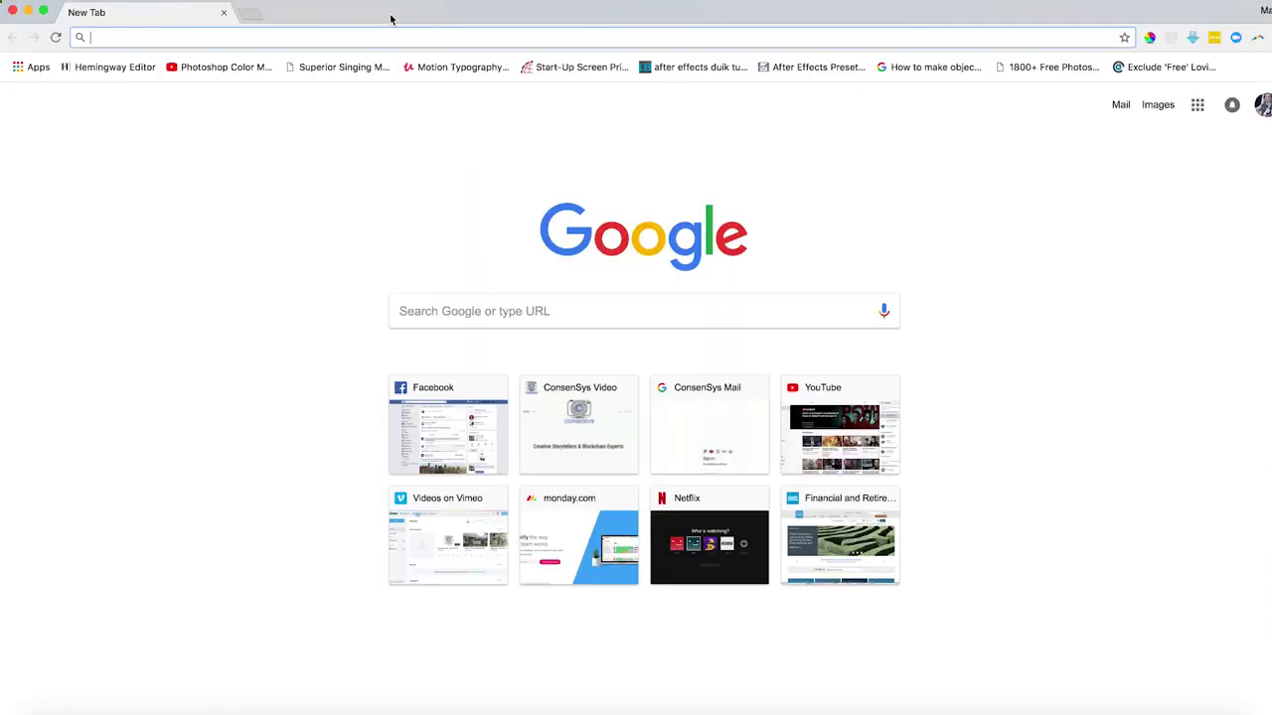
- Find MetaMask in the Chrome Web Store and add the extension to Chrome
text(metama)
key(Return)
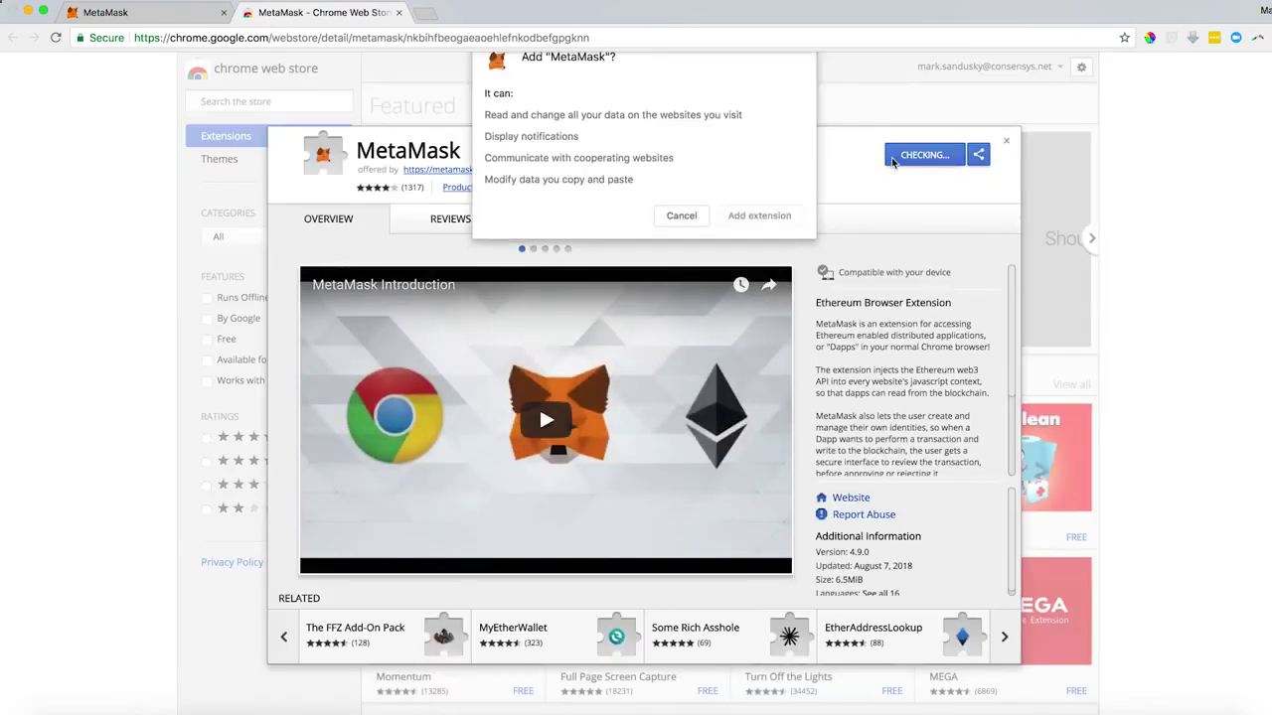
click(760, 213)
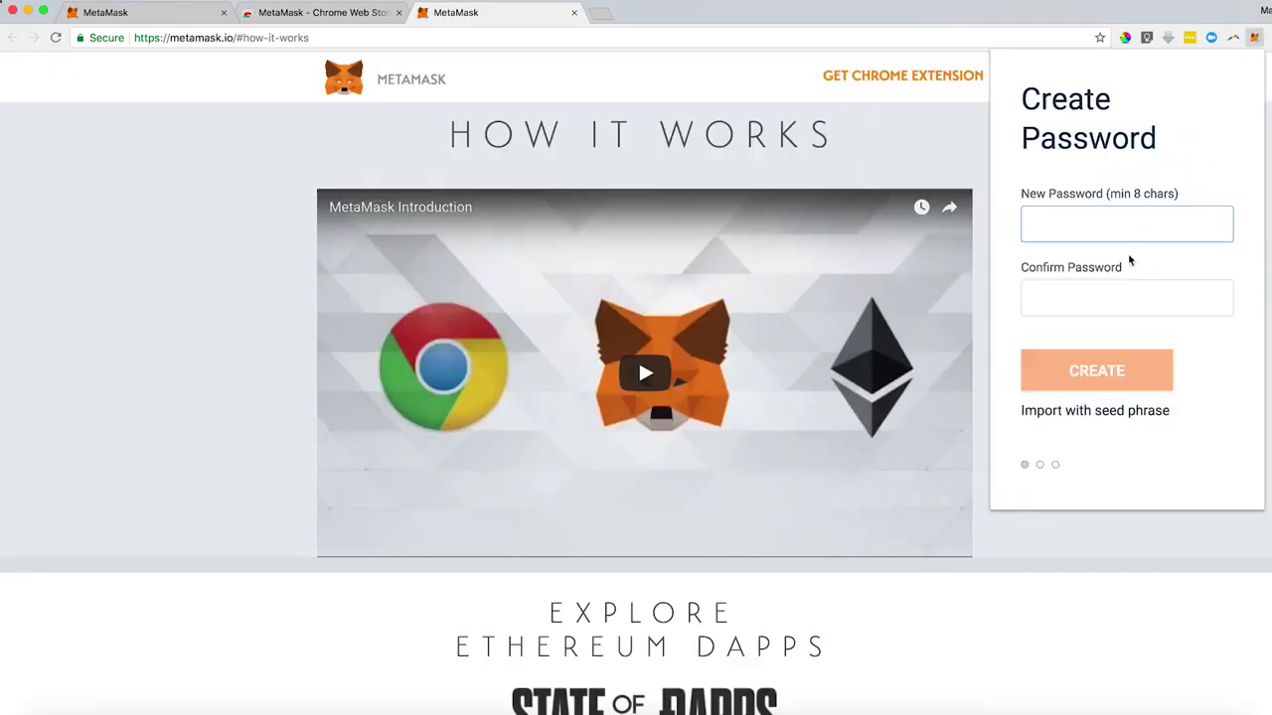
- Create the wallet with an 8-character password, entered and confirmed
key(Tab)
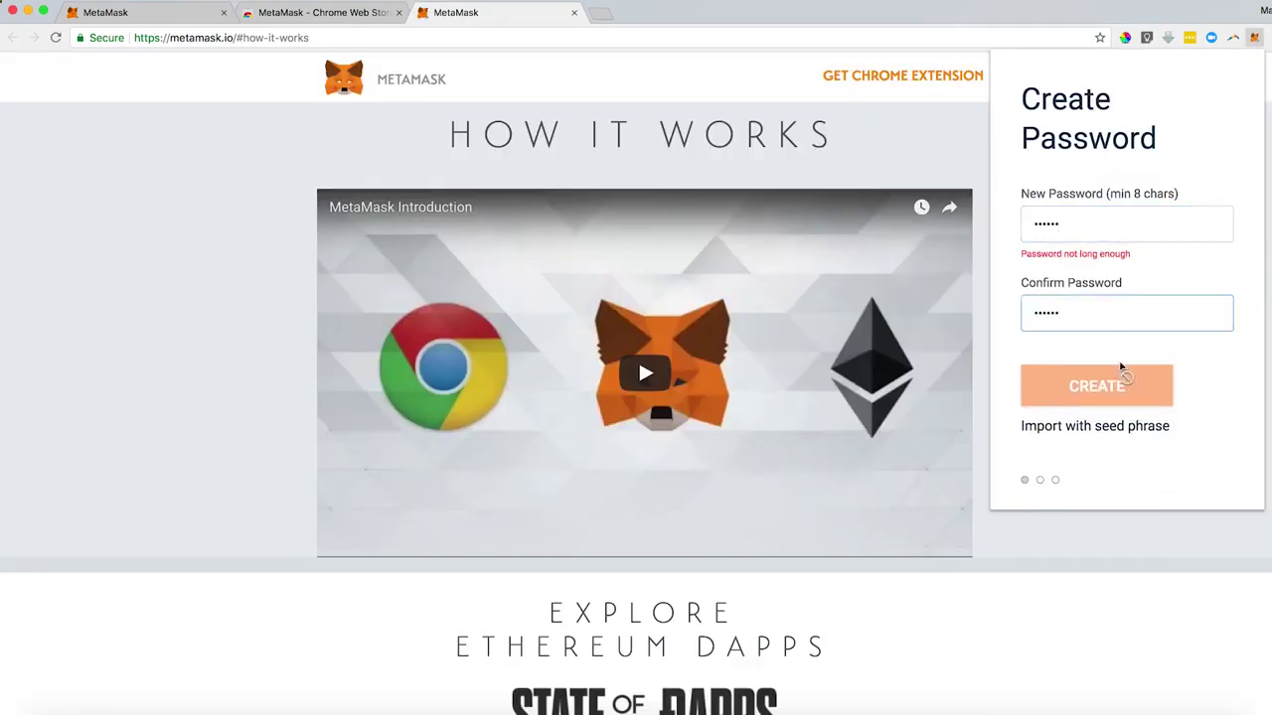
click(1081, 234)
click(1107, 387)
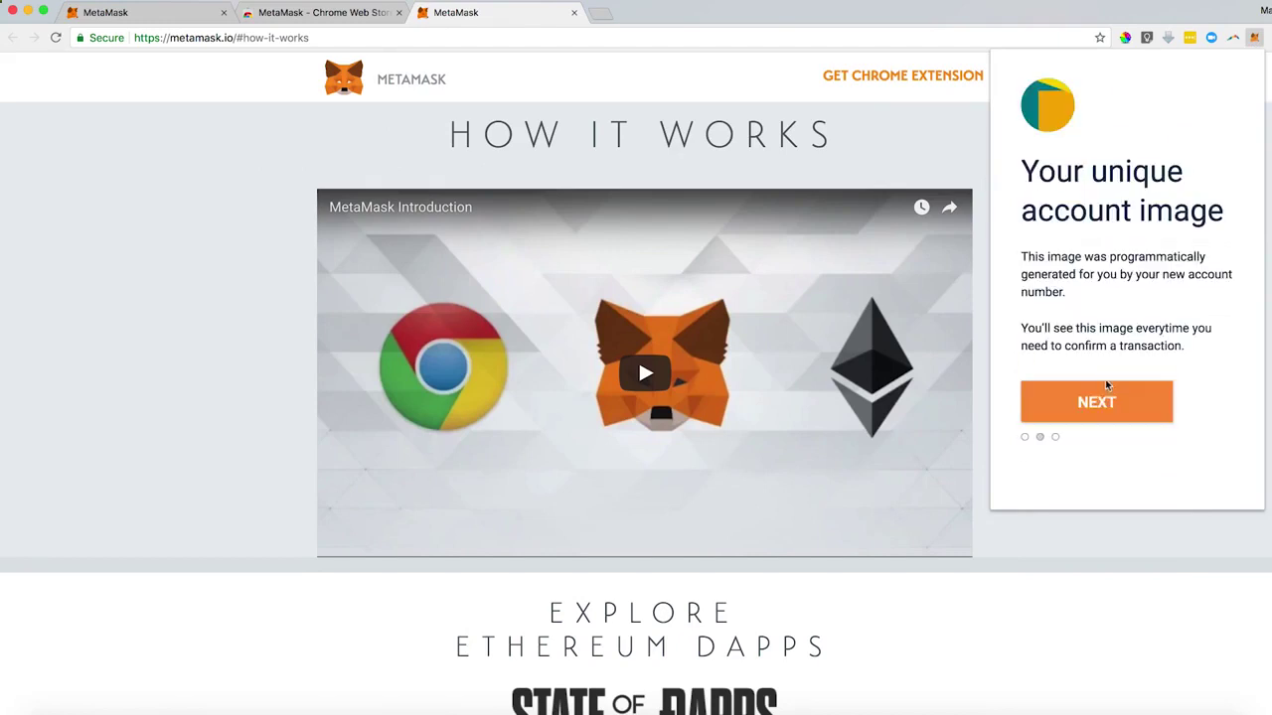
- Accept the terms of use and notices, then reveal the twelve secret backup words
click(1101, 403)
scroll(1115, 323, down, 5)
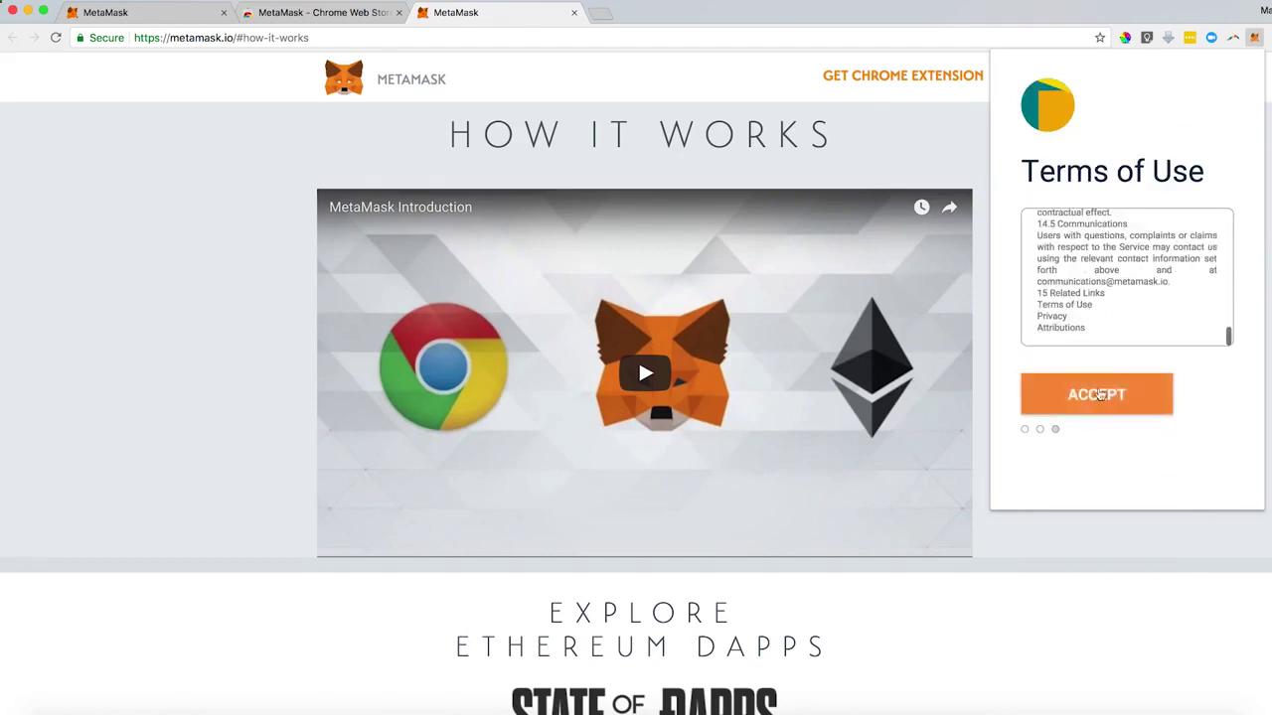
click(1097, 395)
scroll(1117, 328, down, 5)
click(1118, 427)
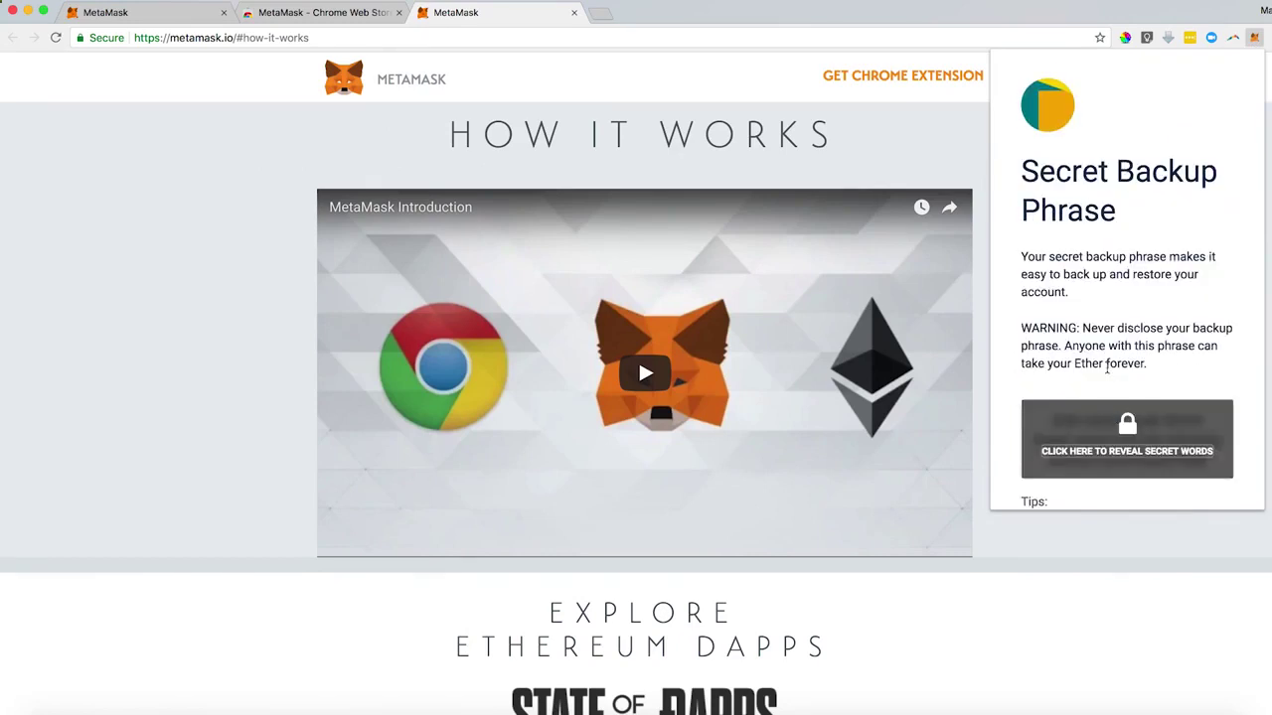
scroll(1108, 378, down, 3)
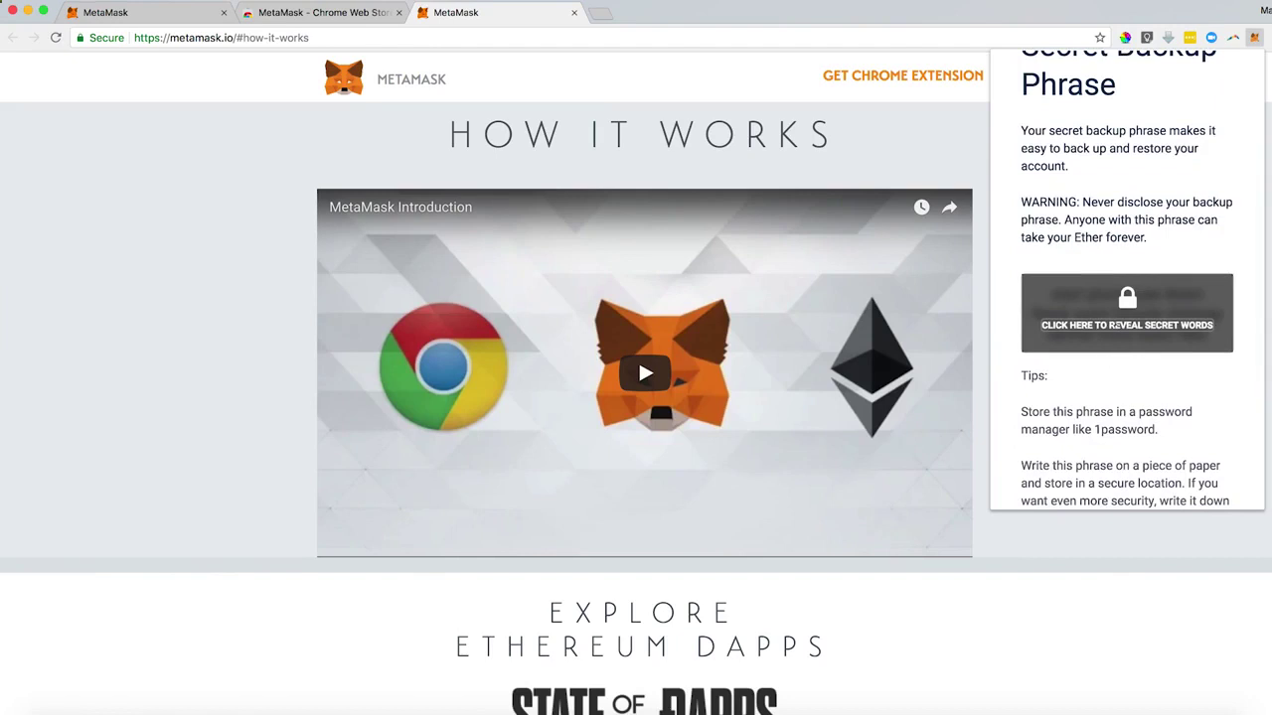
scroll(1104, 298, down, 2)
click(1105, 254)
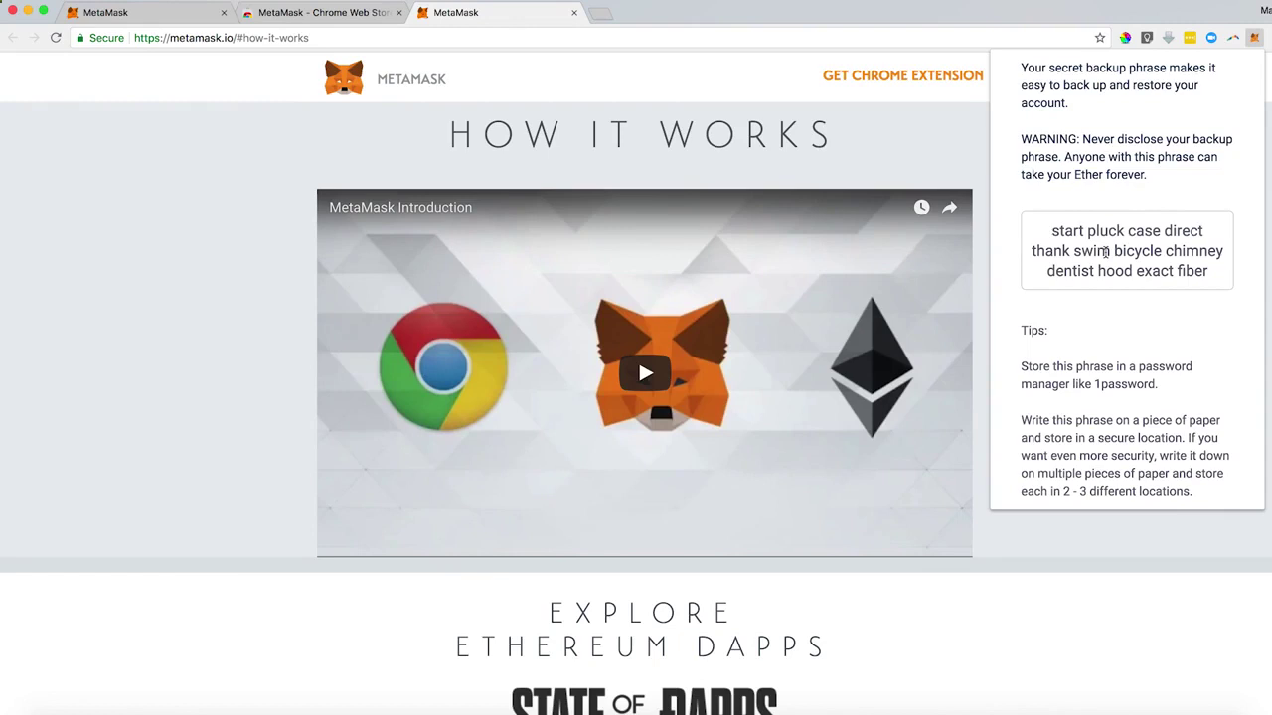
- Continue from the revealed backup phrase to the word-order confirmation screen
scroll(1132, 154, down, 3)
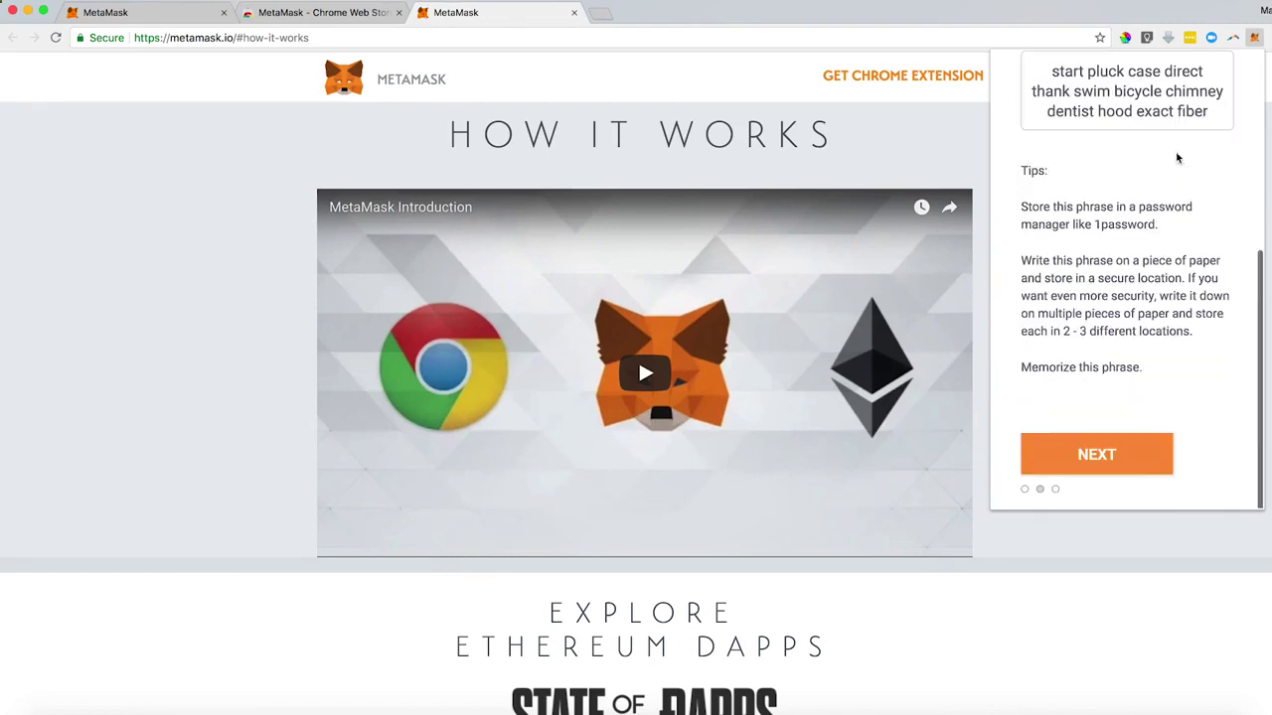
click(1116, 463)
scroll(1103, 358, up, 2)
- Pick the first six backup words in their original order
scroll(1116, 291, up, 2)
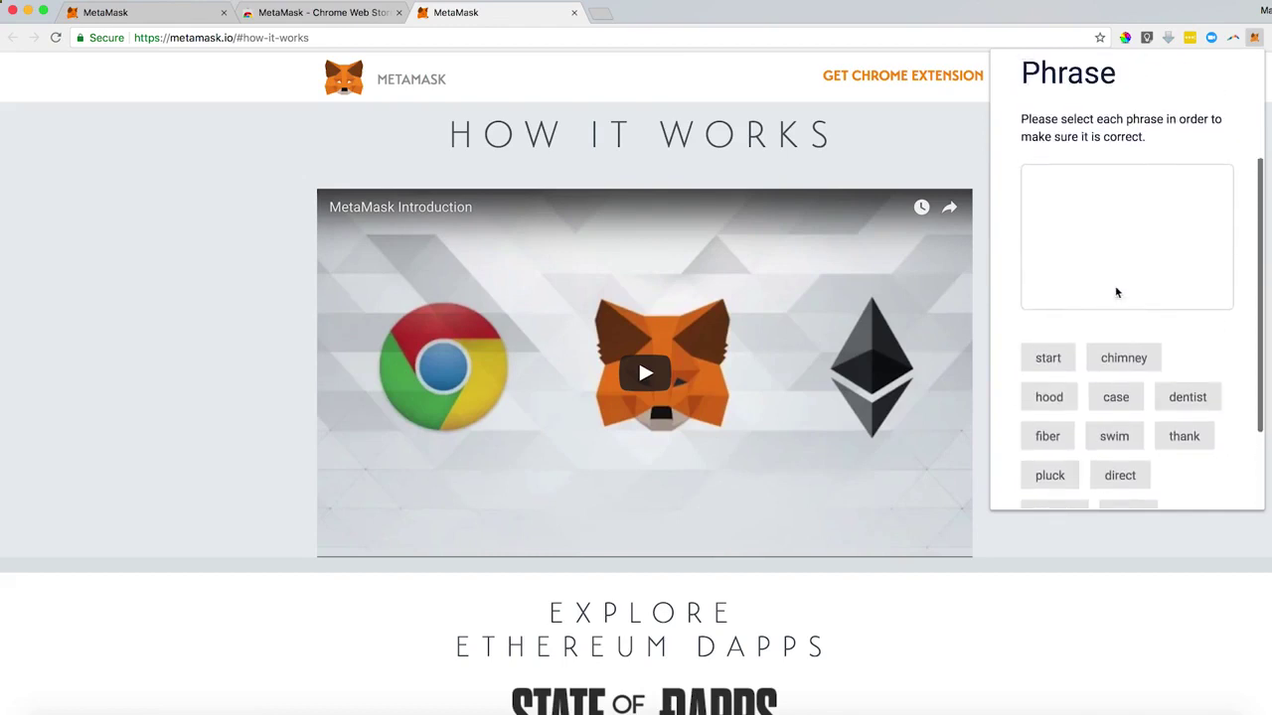
click(1048, 360)
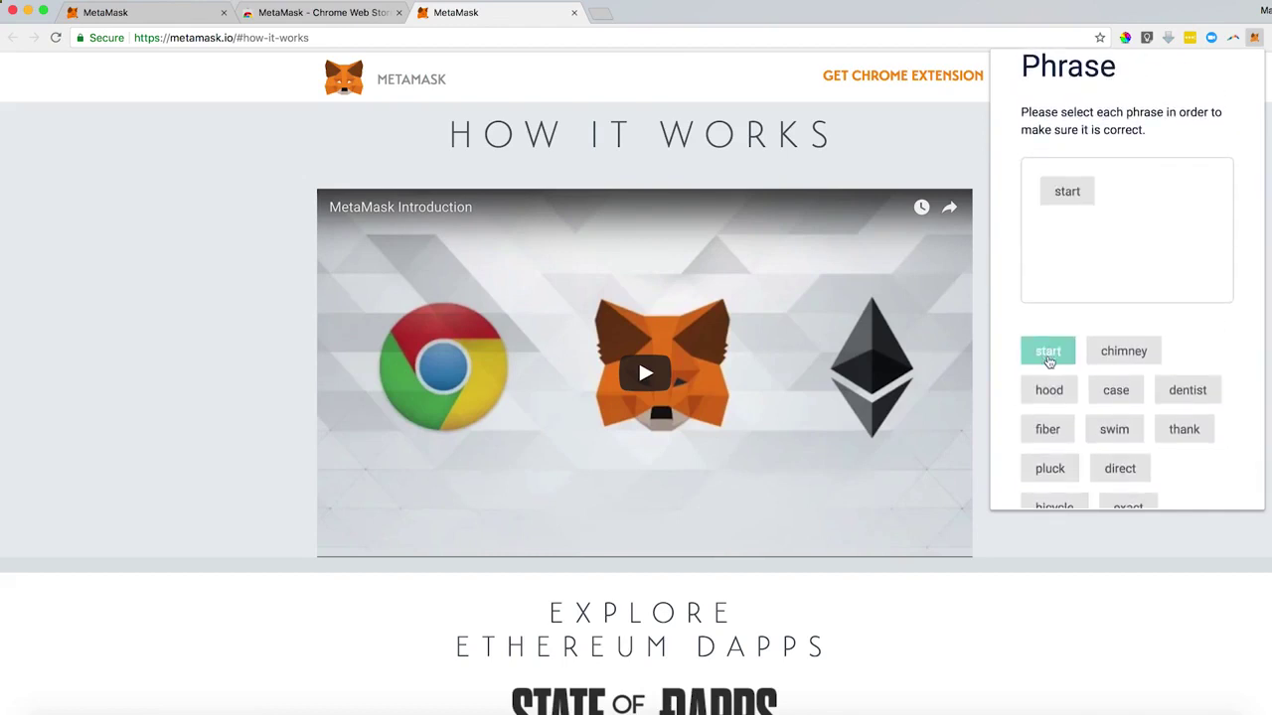
click(1053, 471)
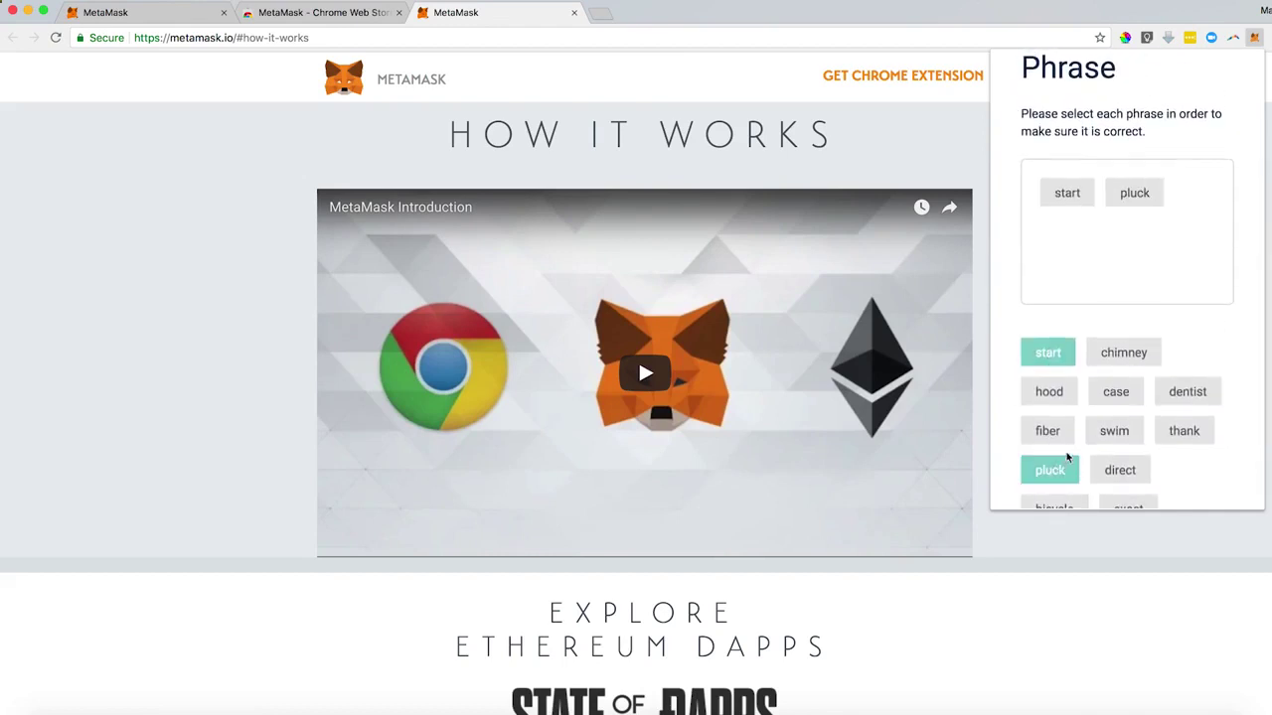
click(1120, 393)
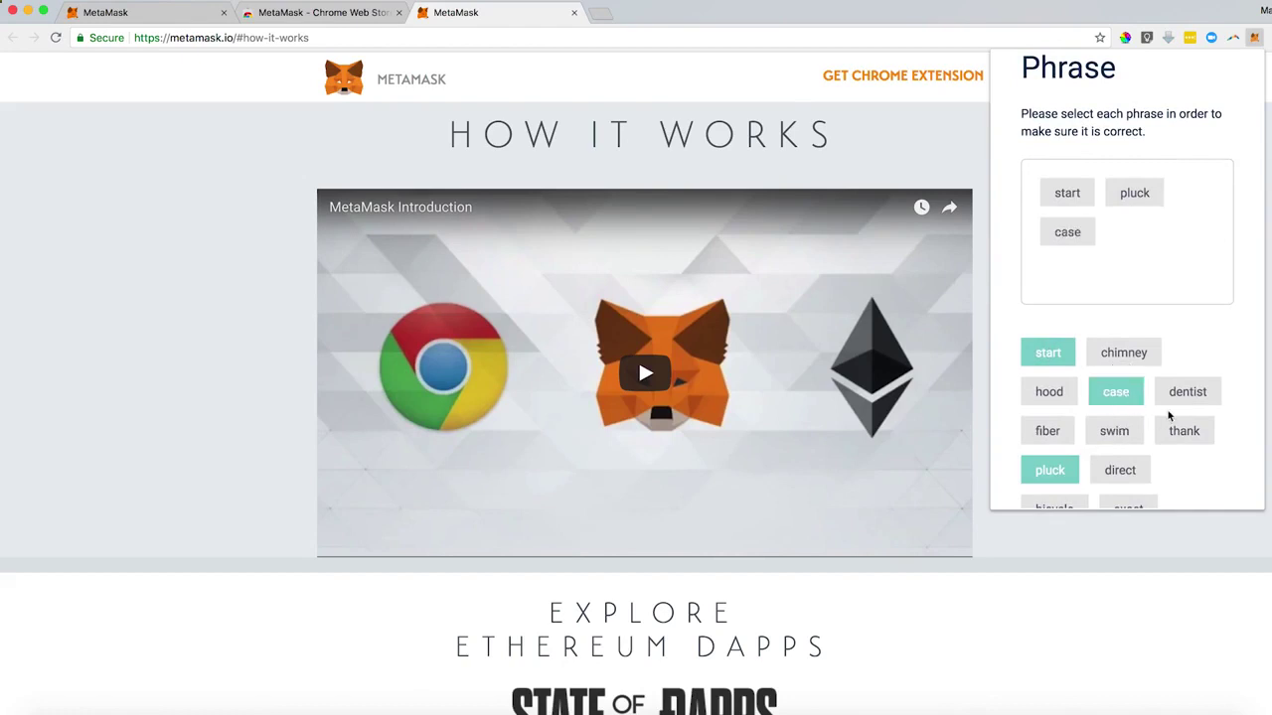
scroll(1160, 425, down, 1)
scroll(1160, 407, up, 1)
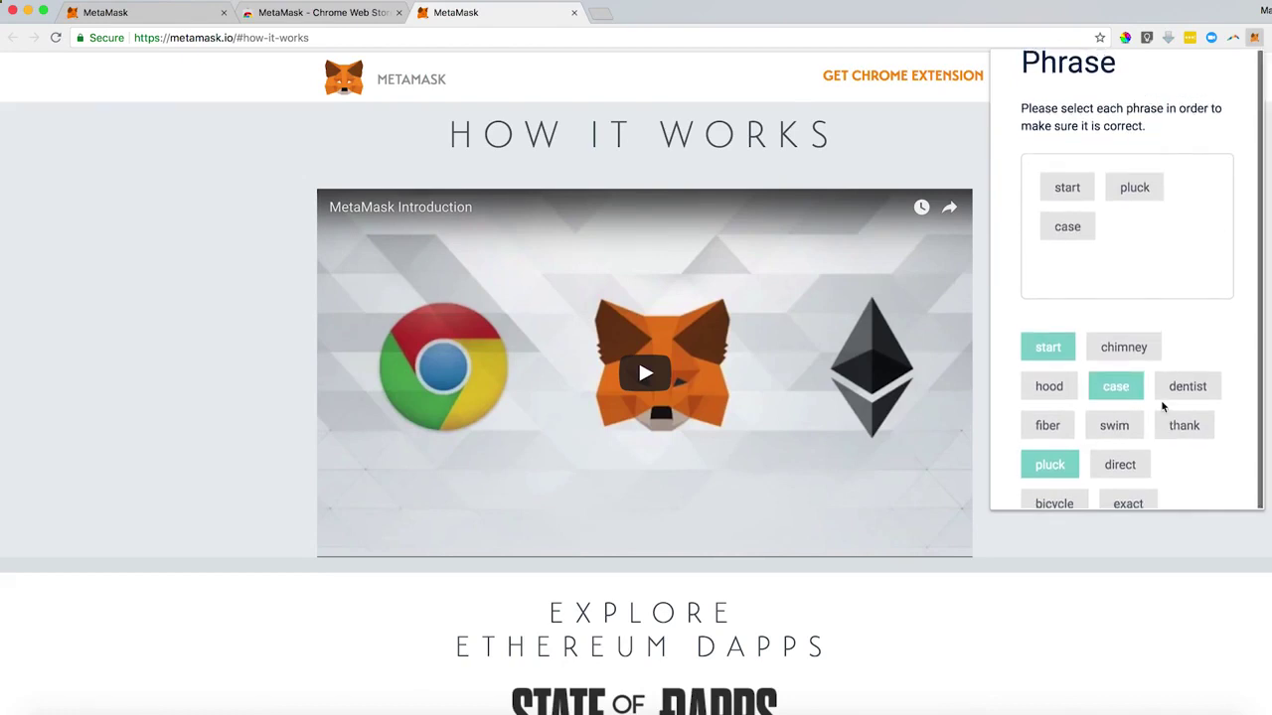
scroll(1160, 400, down, 1)
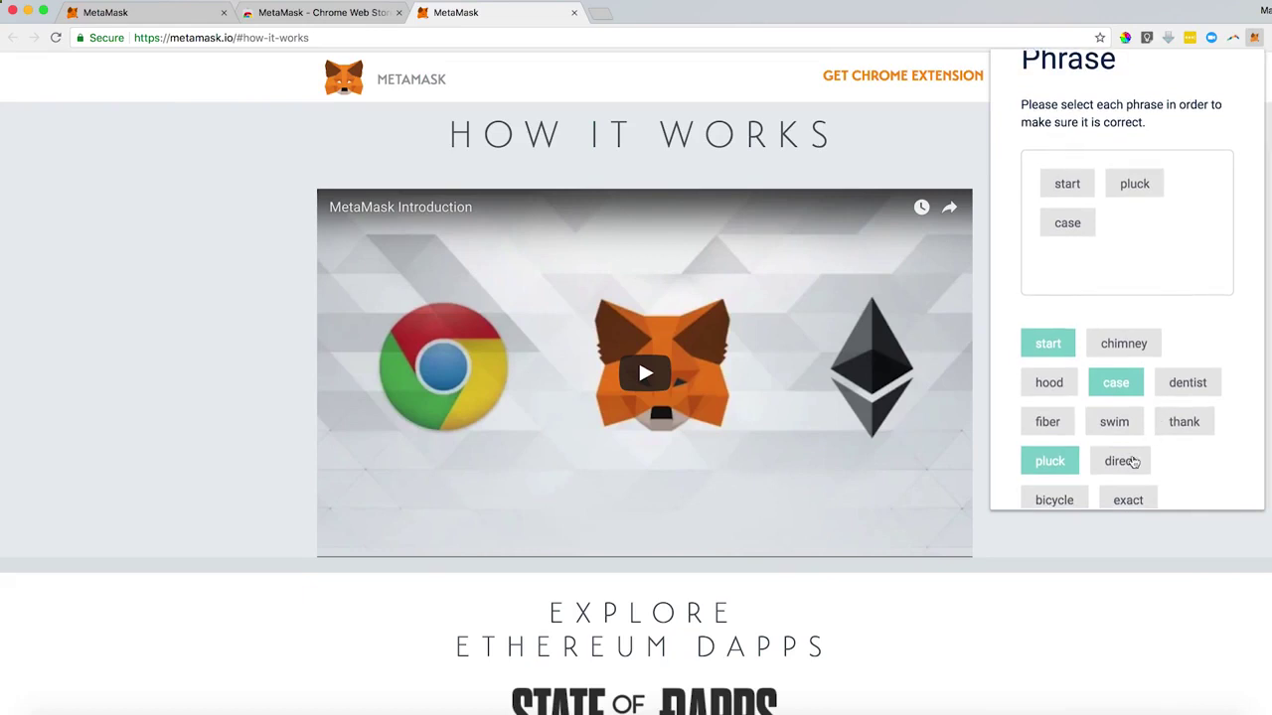
click(1129, 462)
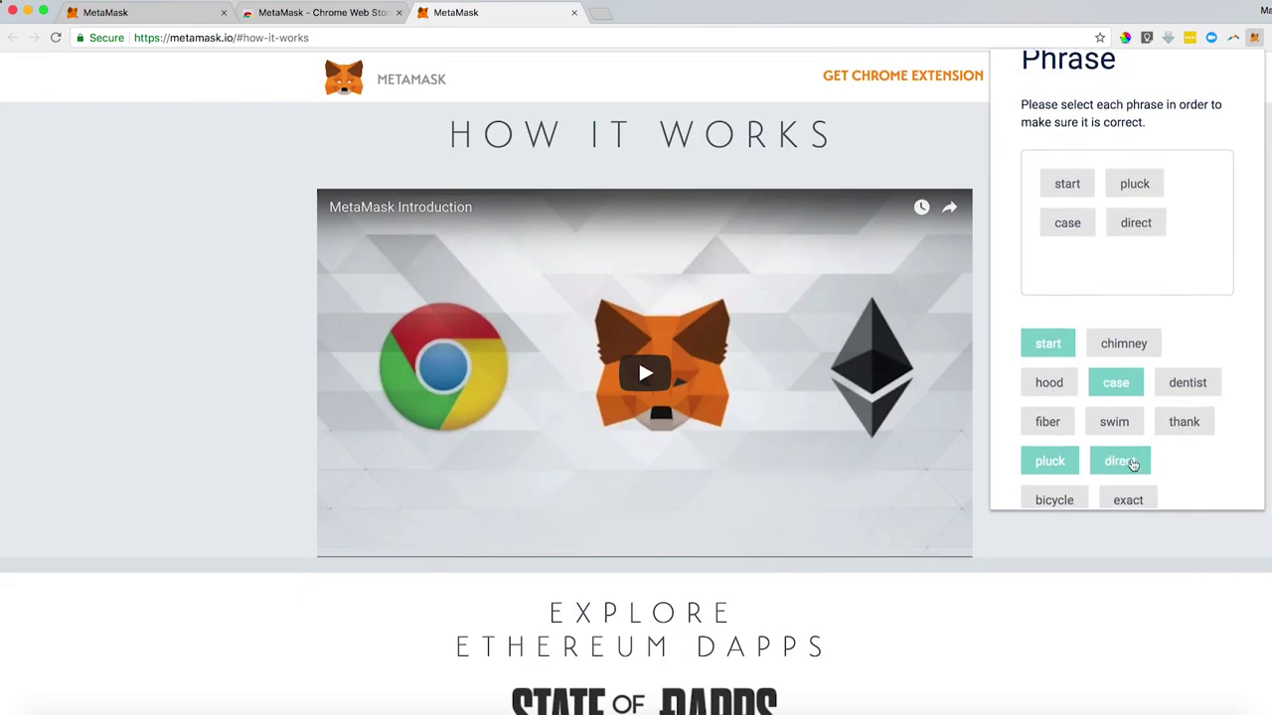
click(1182, 423)
click(1126, 432)
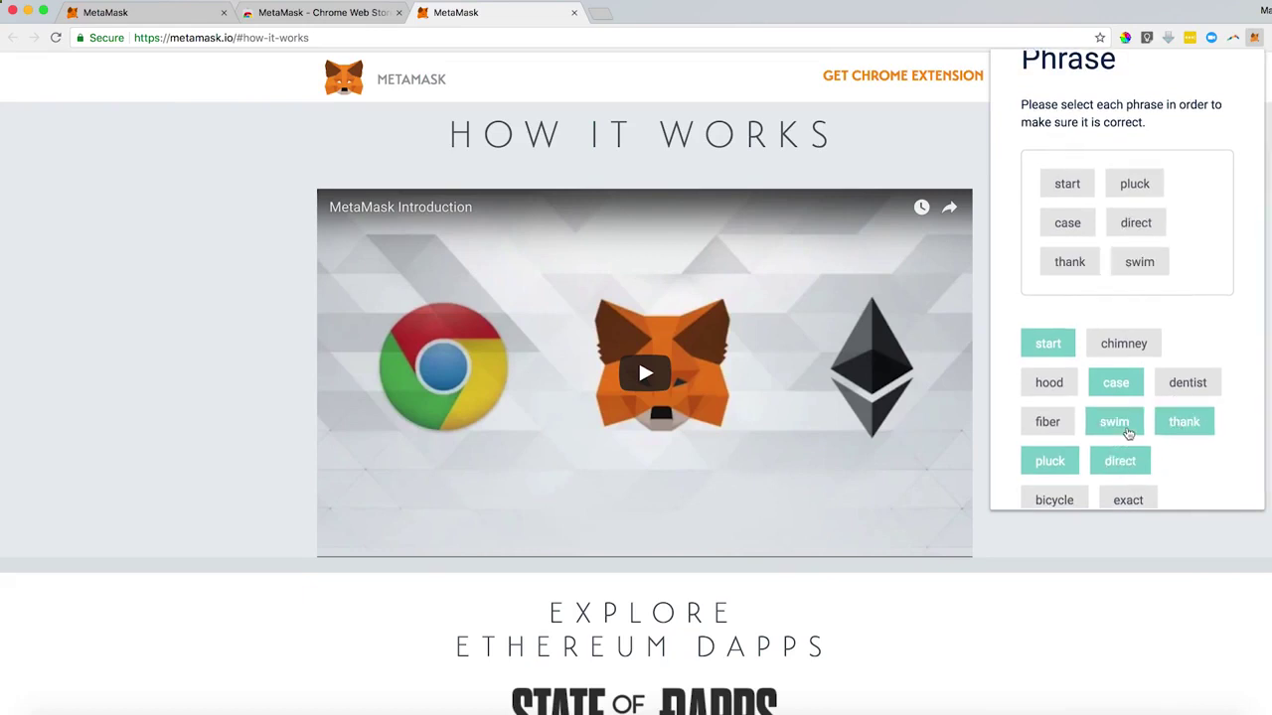
- Pick the remaining six backup words in order and confirm the phrase
click(1065, 501)
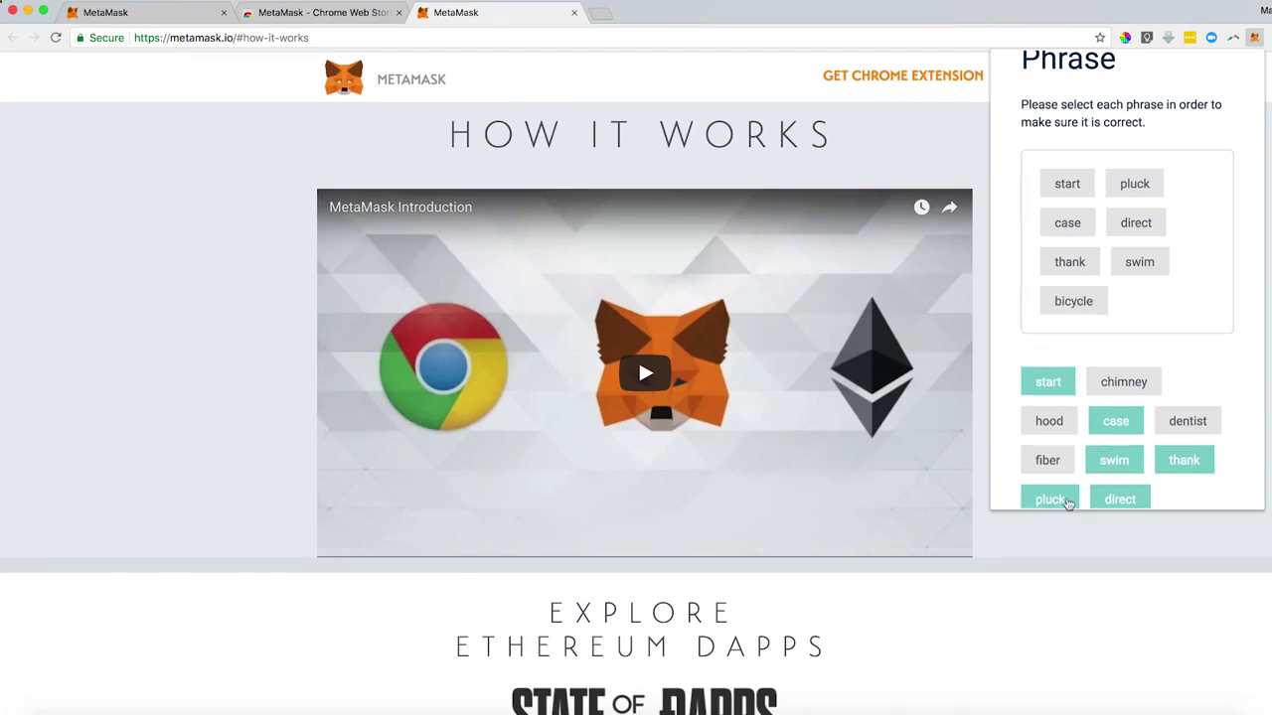
click(1123, 381)
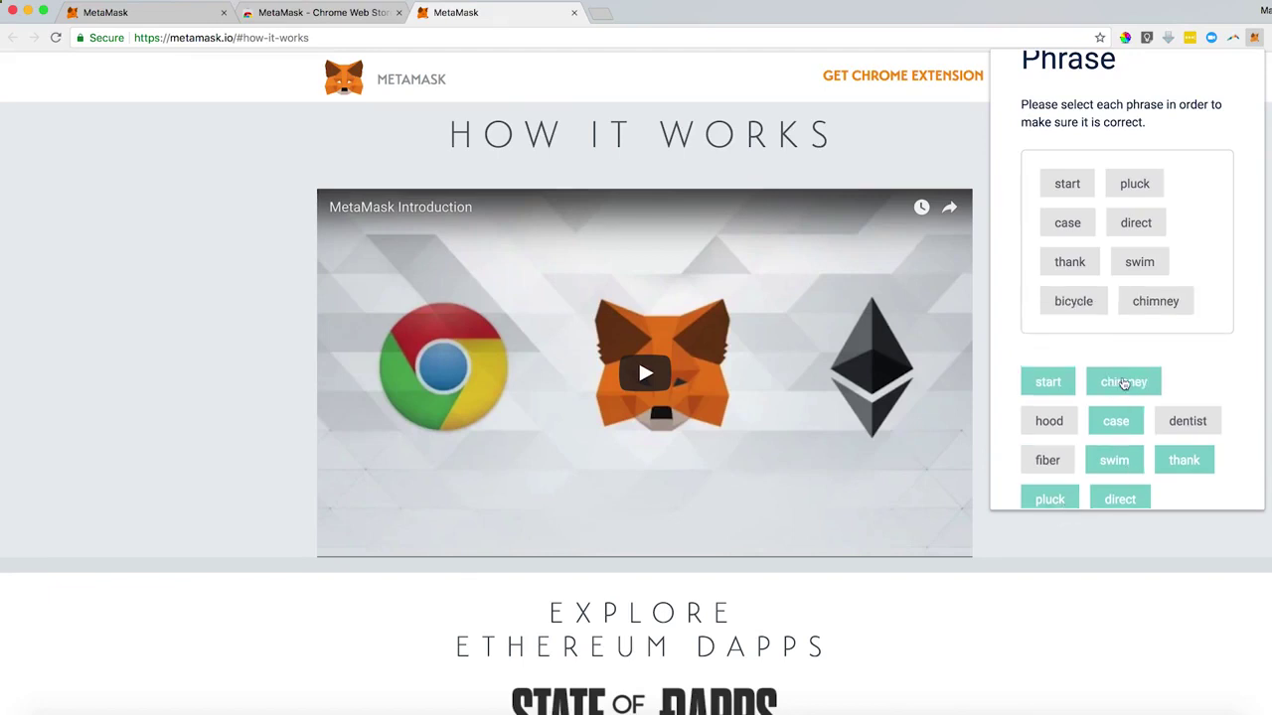
click(1191, 426)
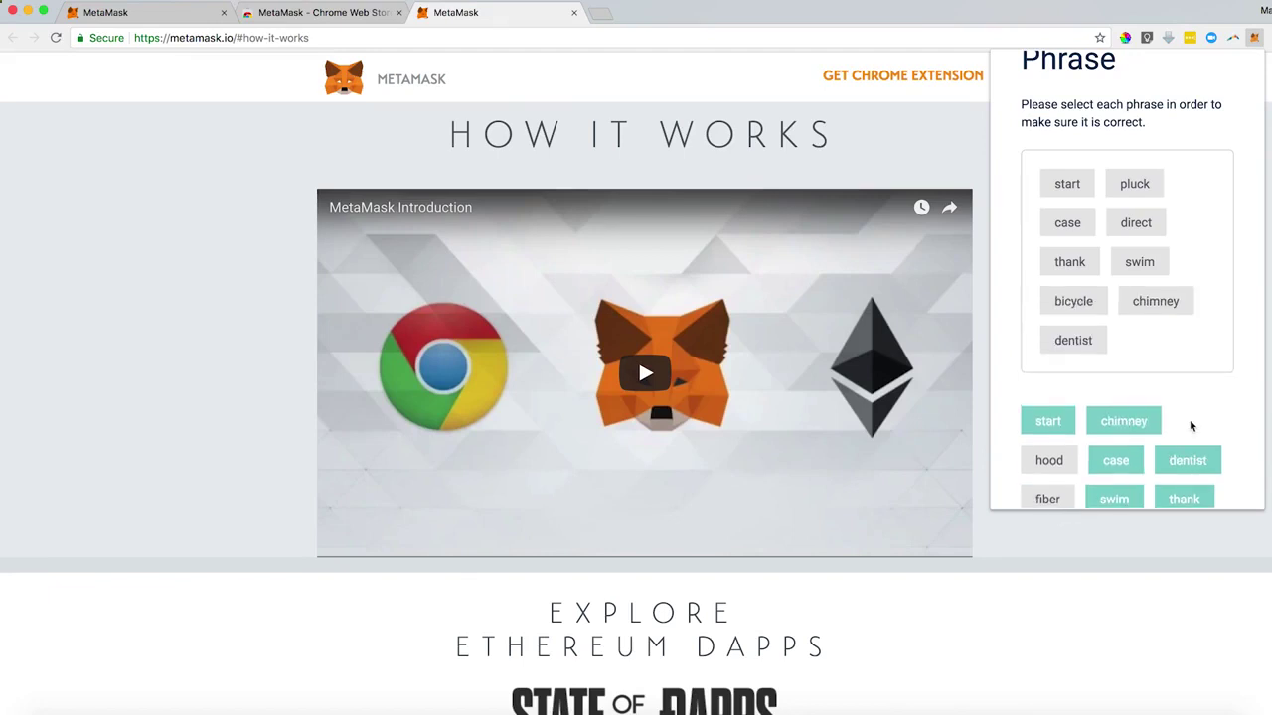
click(1048, 462)
scroll(1053, 457, down, 3)
click(1128, 382)
click(1047, 339)
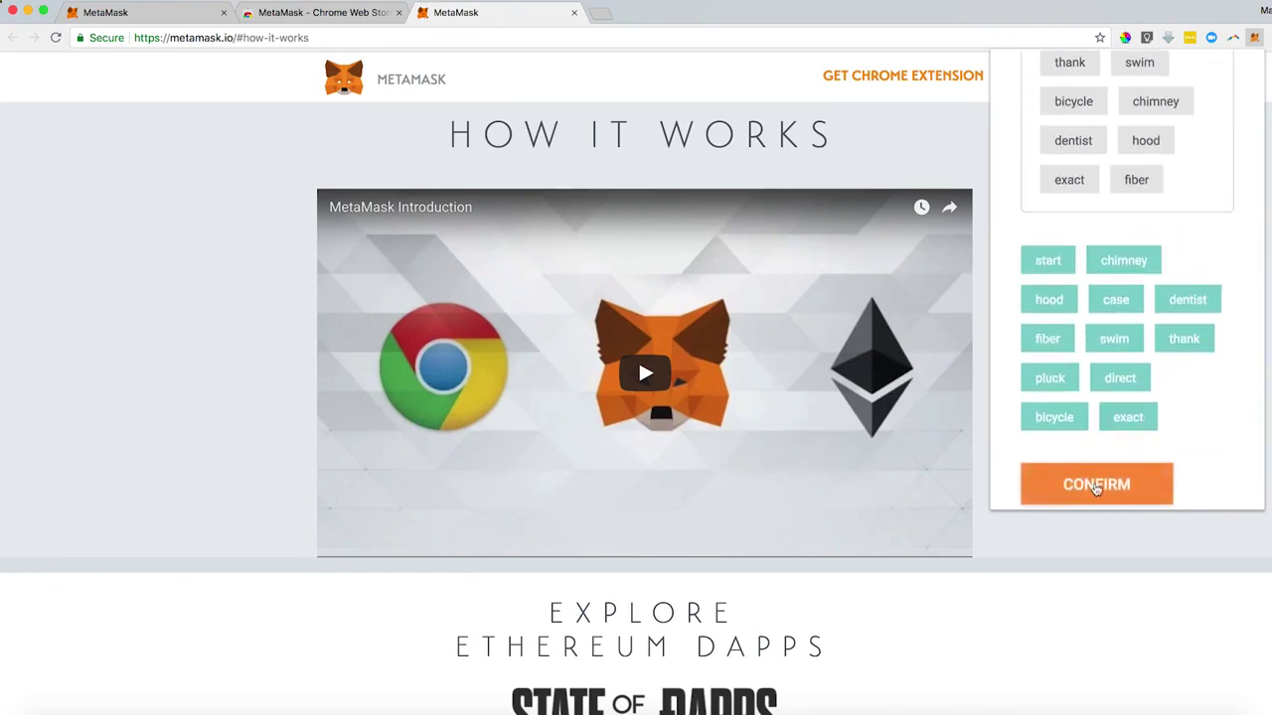
click(1093, 485)
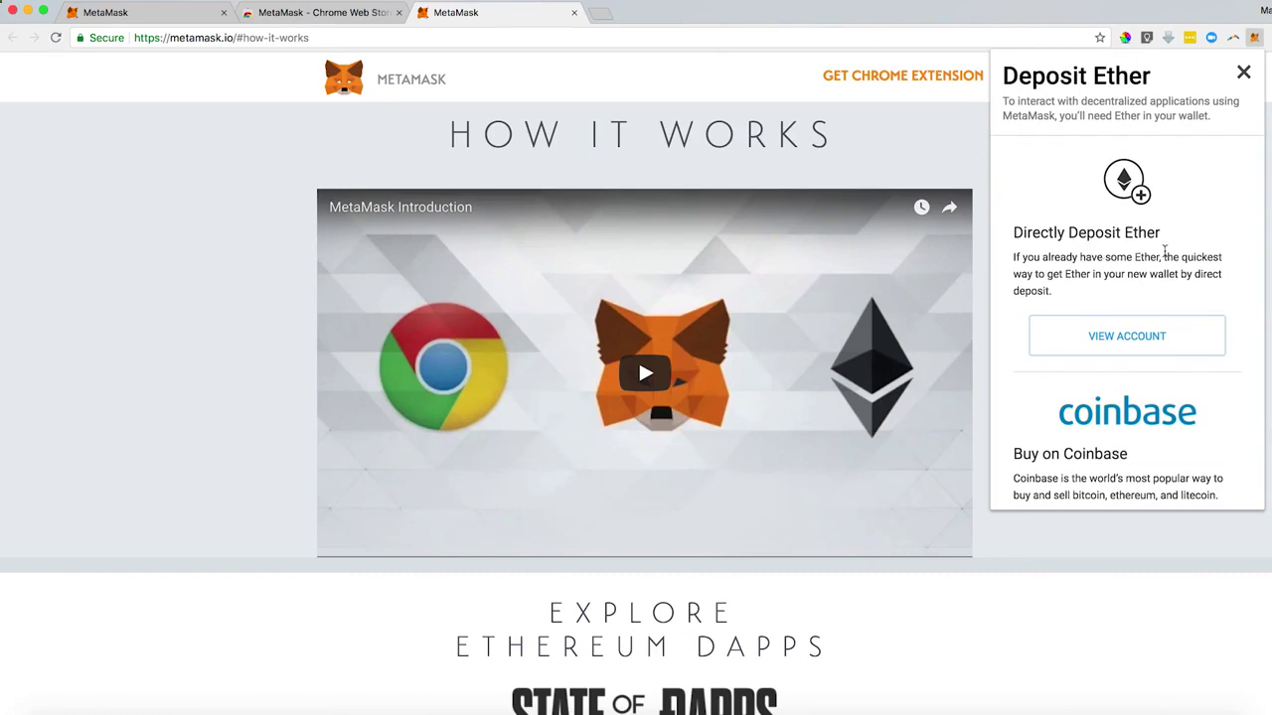
- Try the Coinbase option for buying Ether, then close the Coinbase tab
scroll(1163, 250, down, 1)
scroll(1163, 252, down, 5)
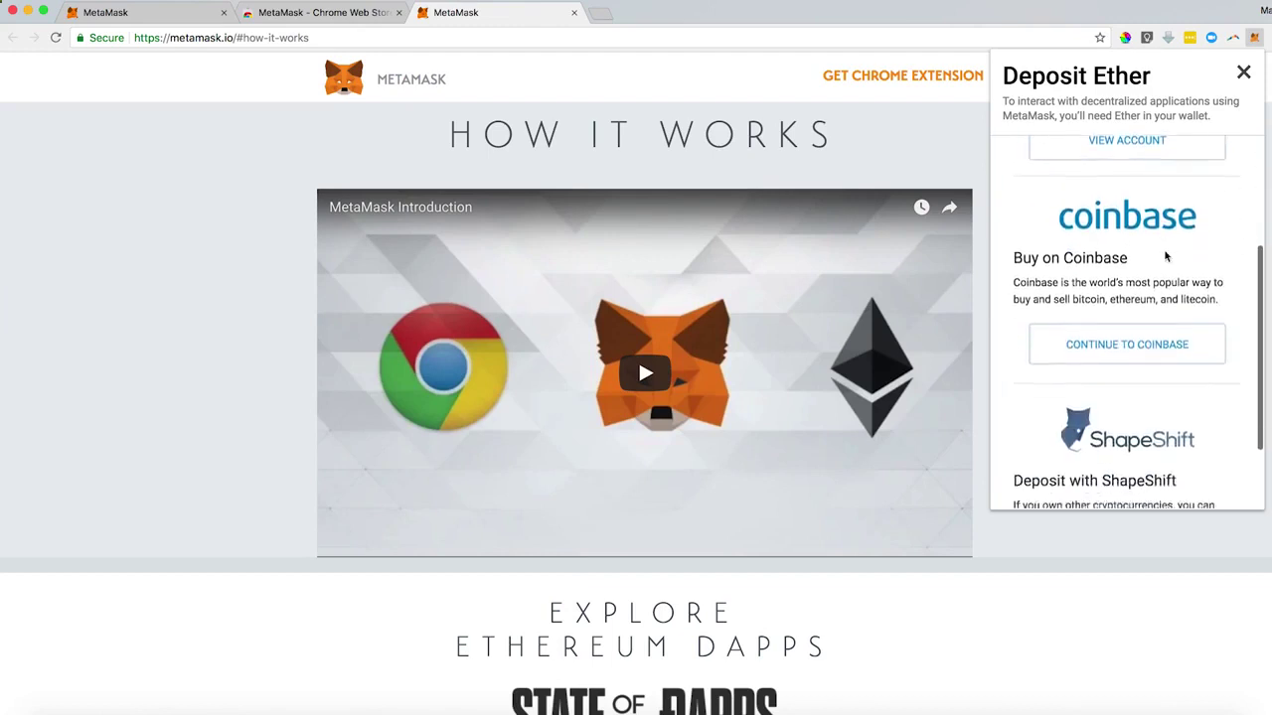
click(1142, 307)
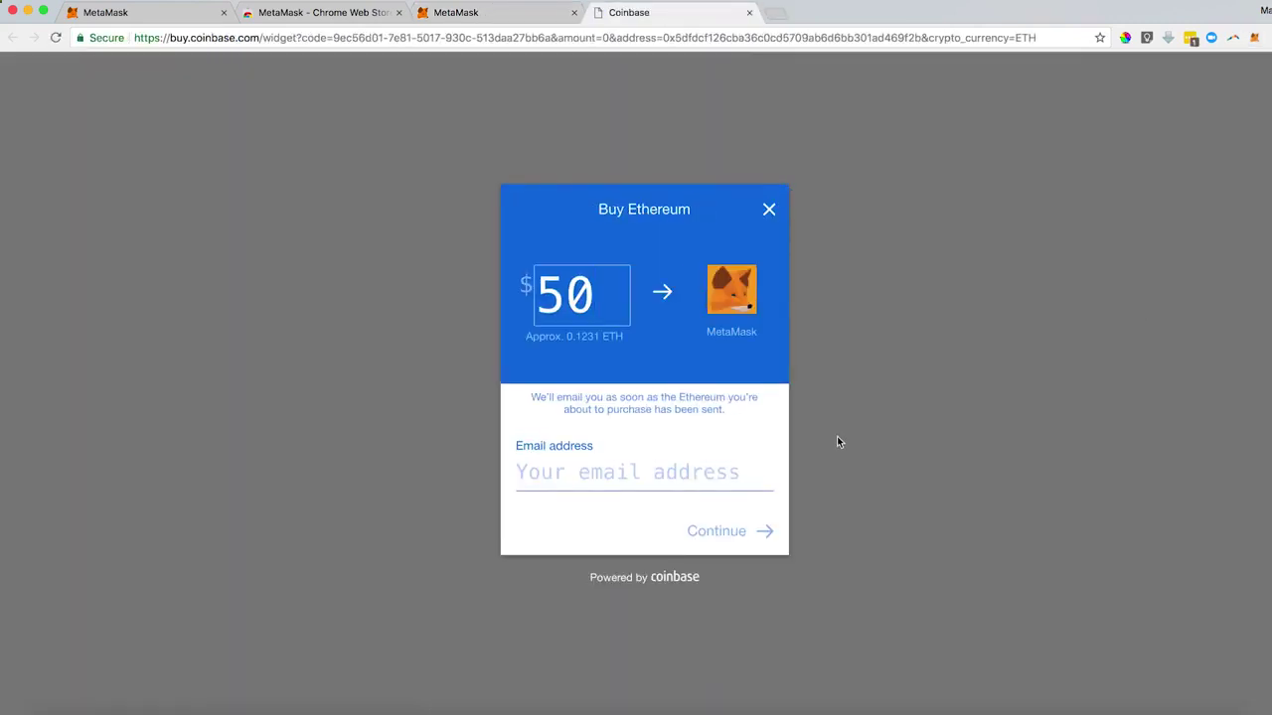
click(749, 13)
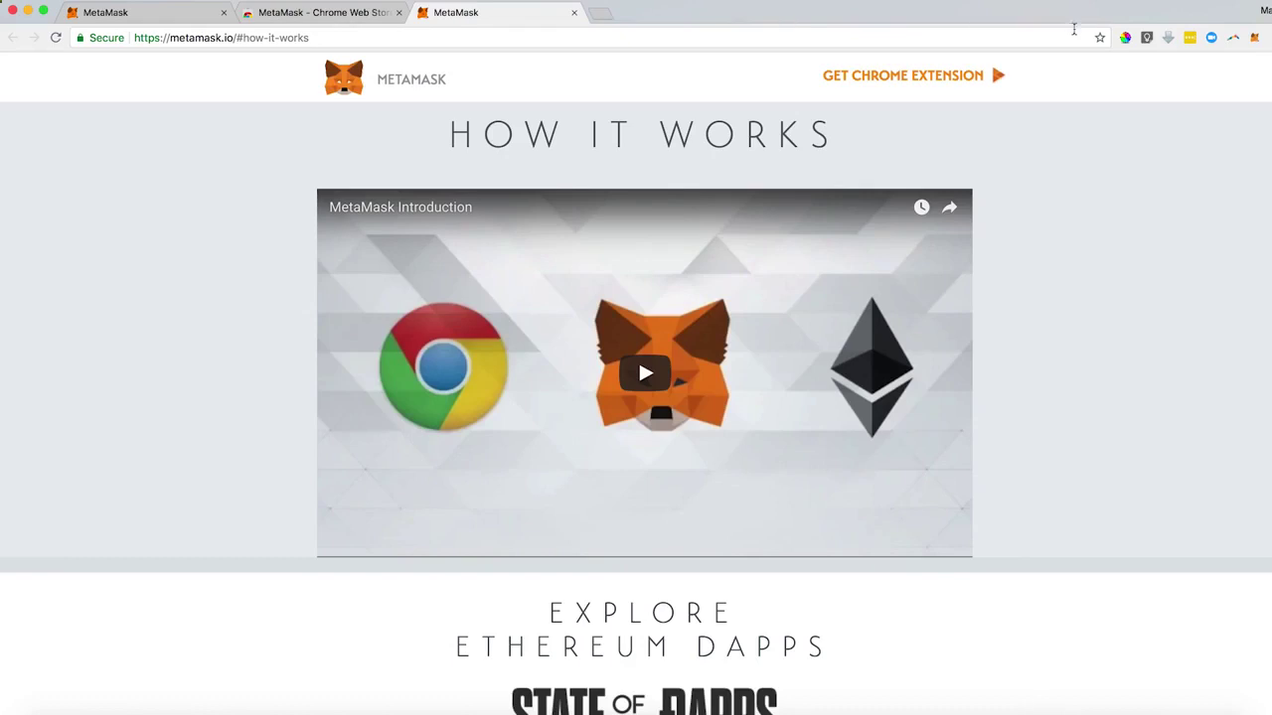
- Back in MetaMask's deposit options, expand ShapeShift and show Account 1's address and QR code
click(1254, 37)
click(1146, 414)
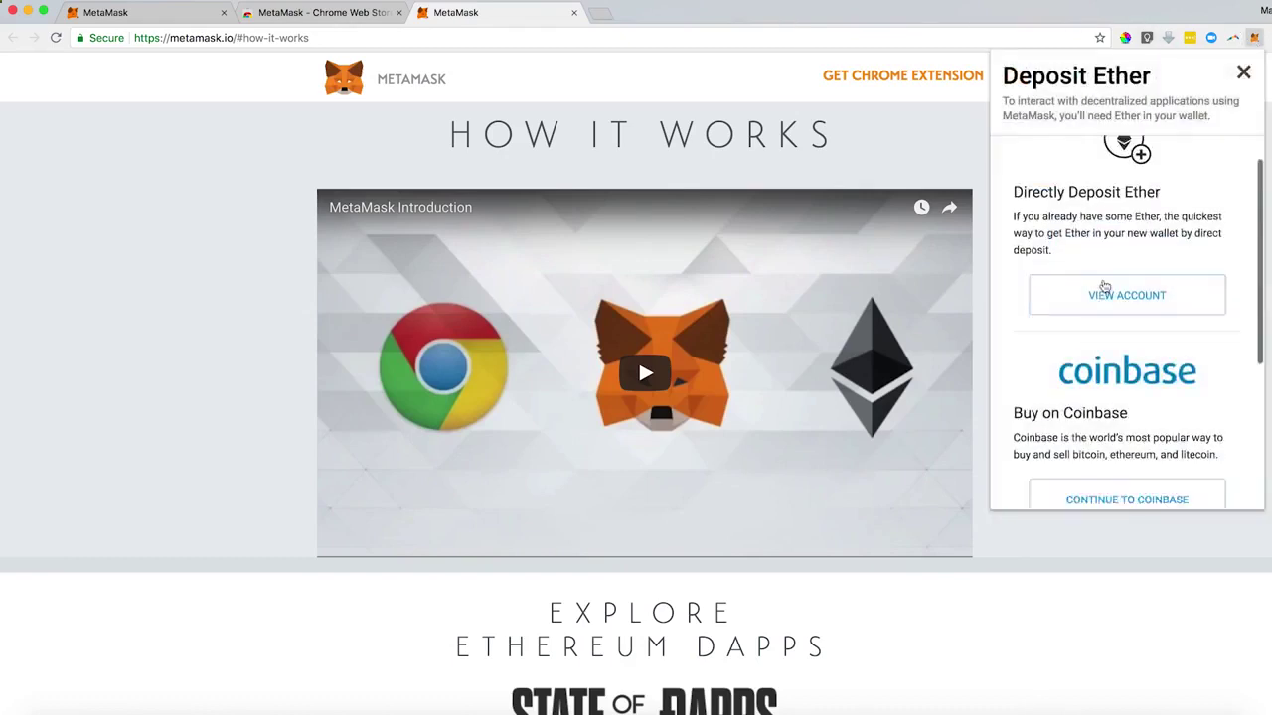
scroll(1121, 446, down, 3)
click(1121, 474)
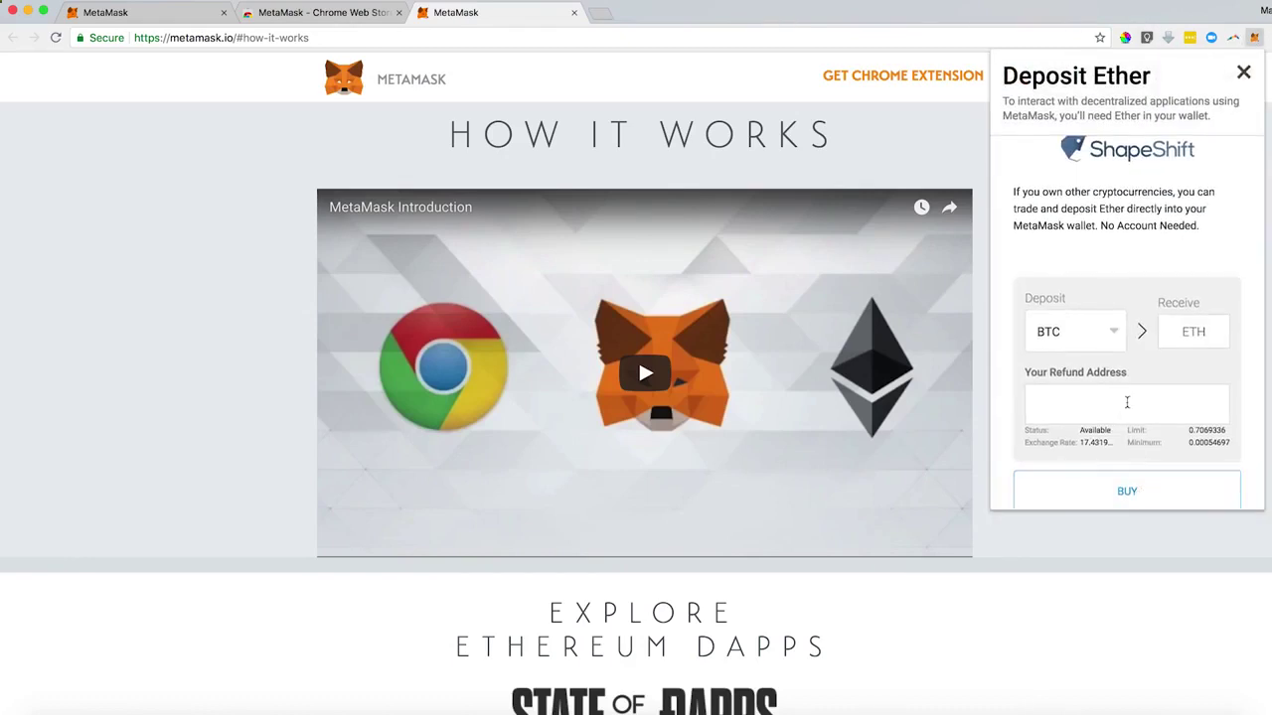
scroll(1035, 165, up, 2)
scroll(1029, 156, up, 5)
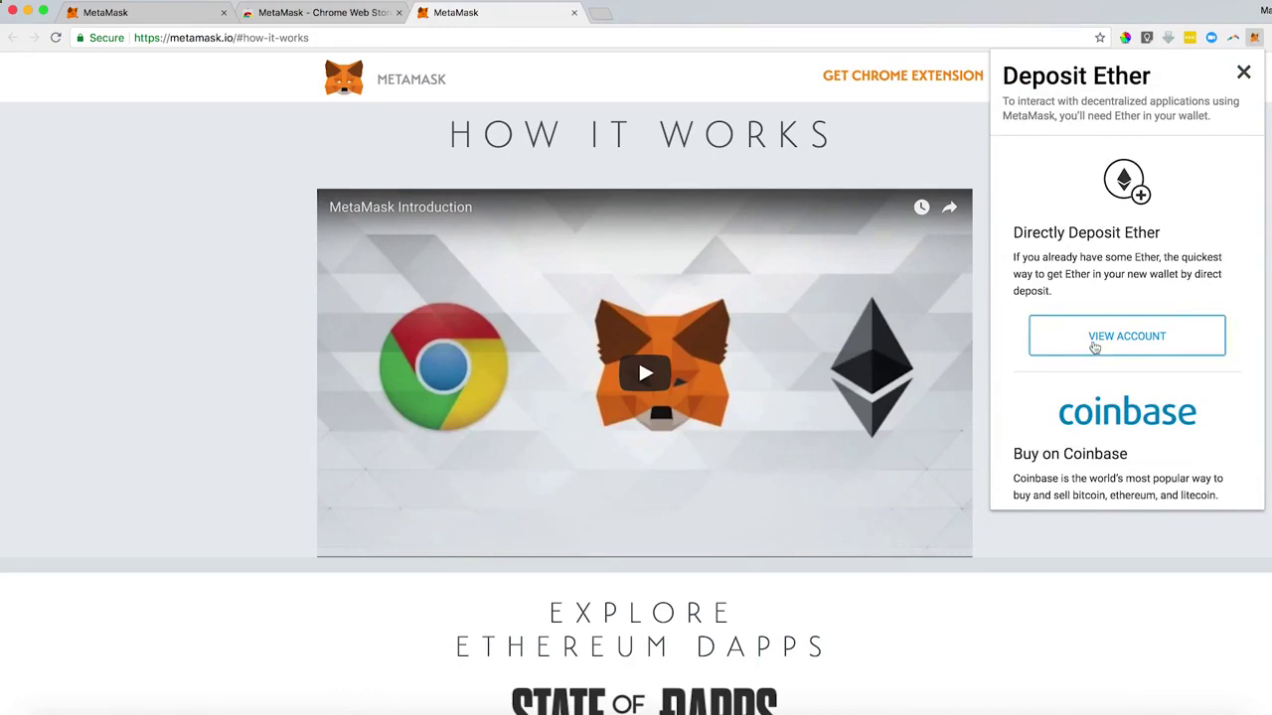
click(1093, 340)
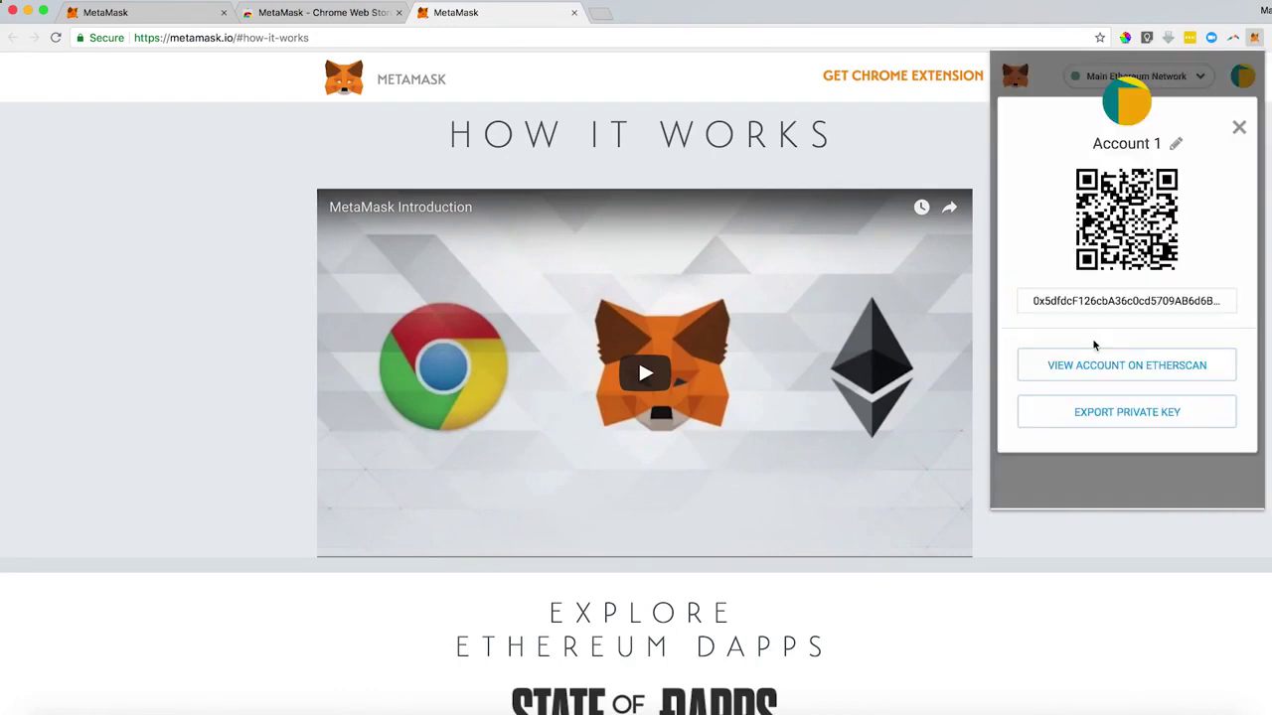
- View Account 1 on Etherscan and select its address there
click(1239, 127)
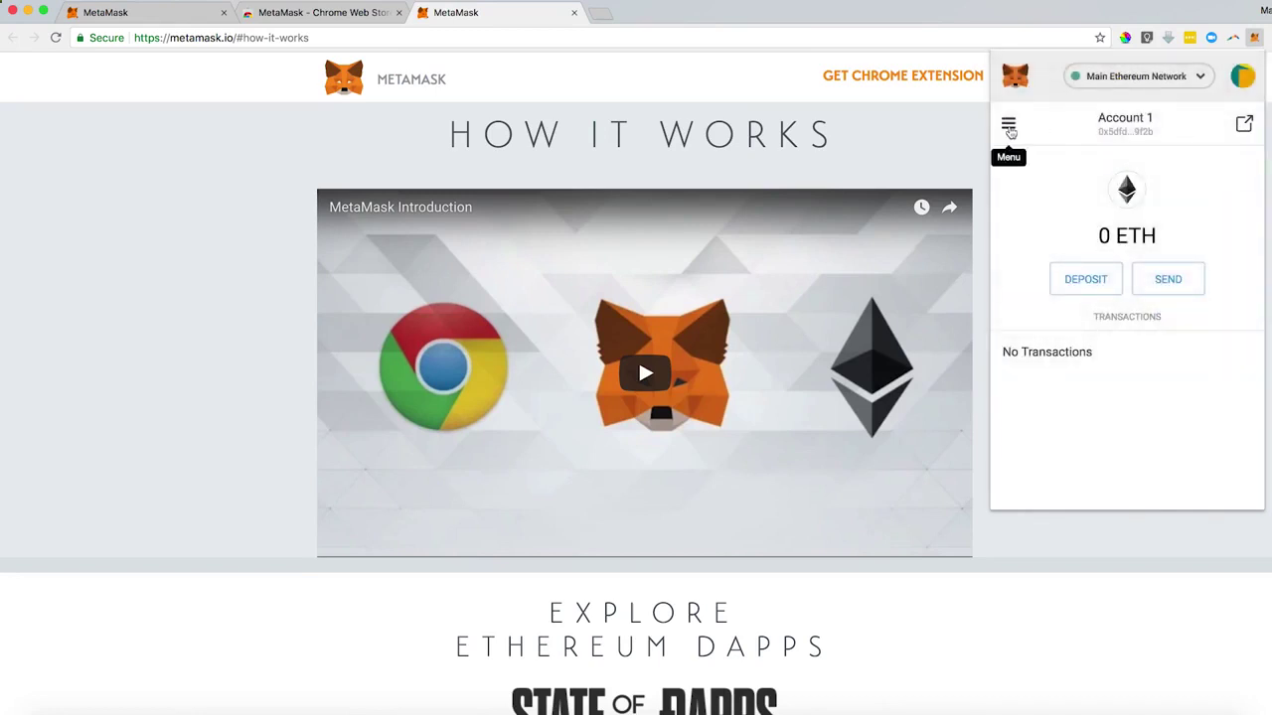
click(1009, 127)
click(1103, 234)
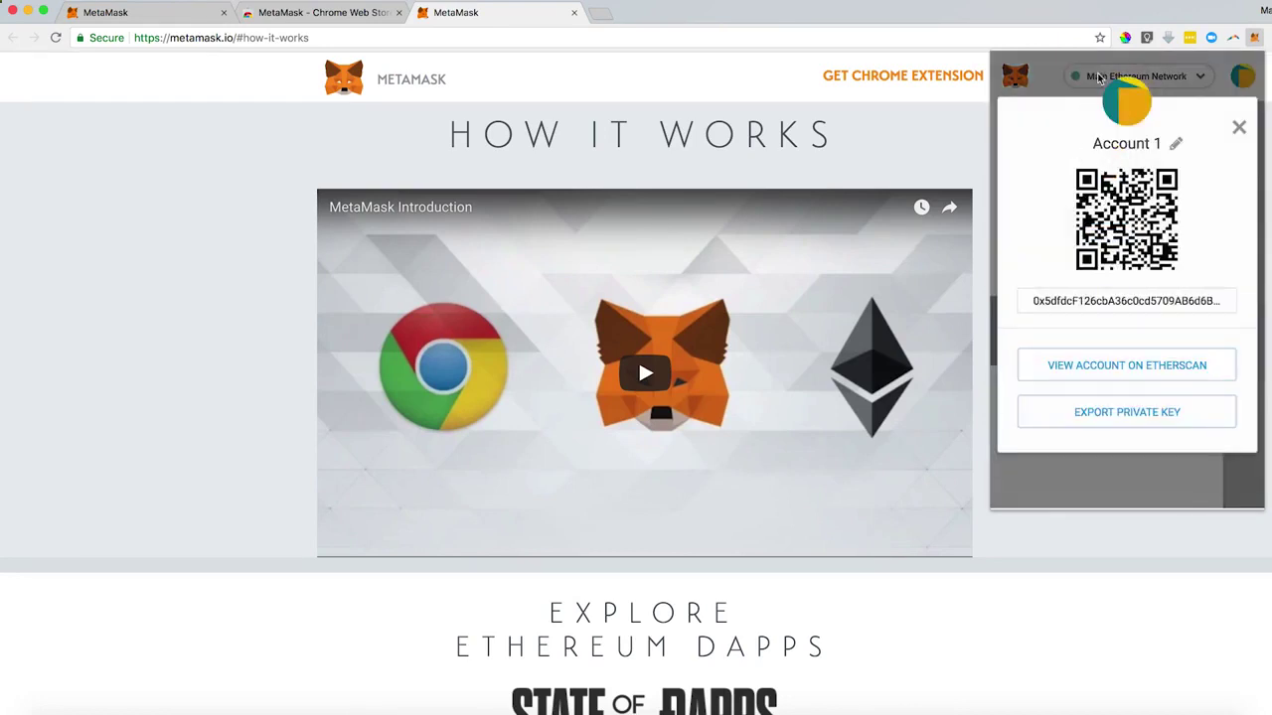
click(1126, 363)
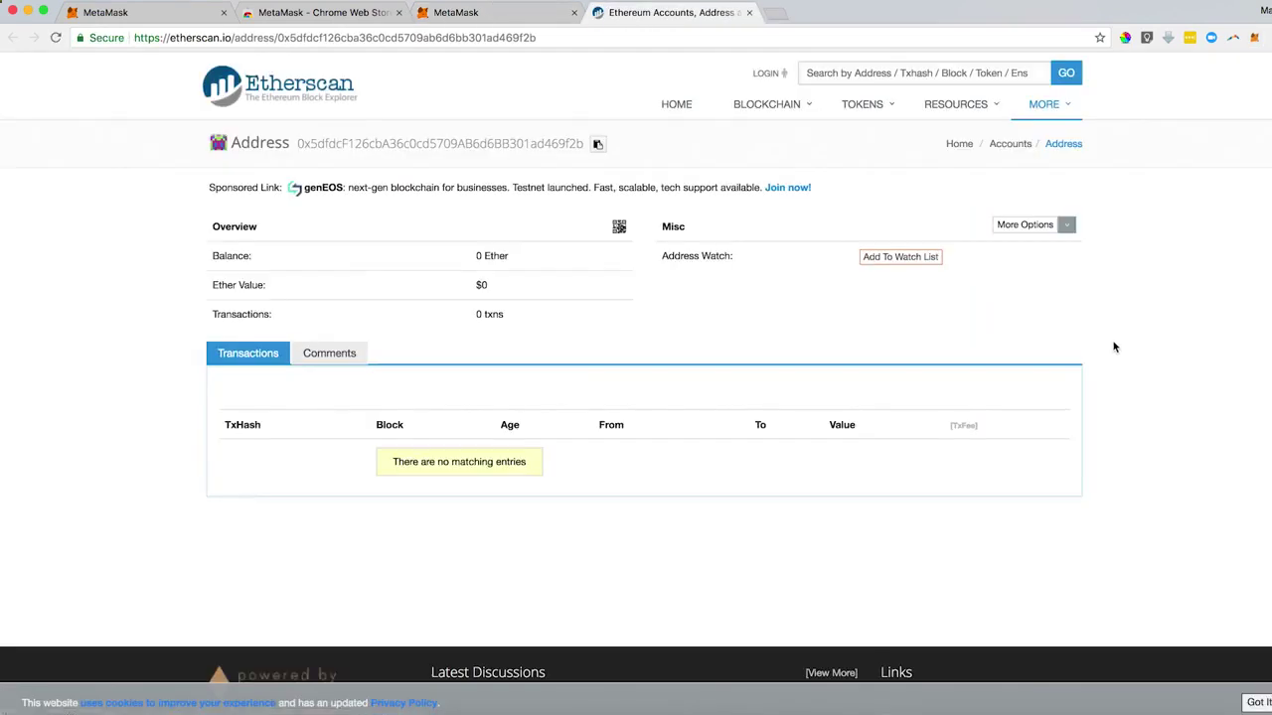
drag(294, 142, 615, 153)
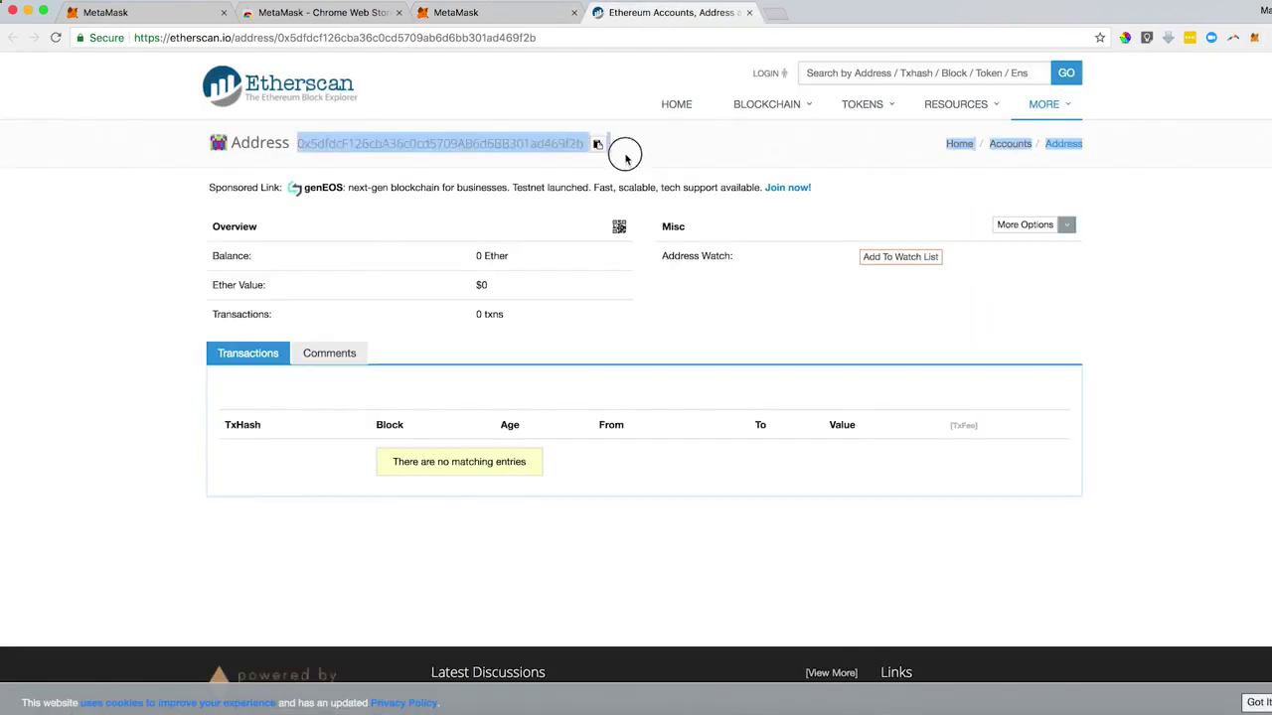
- Back in MetaMask, copy Account 1's address and open a send form on Ropsten
click(490, 13)
click(1254, 37)
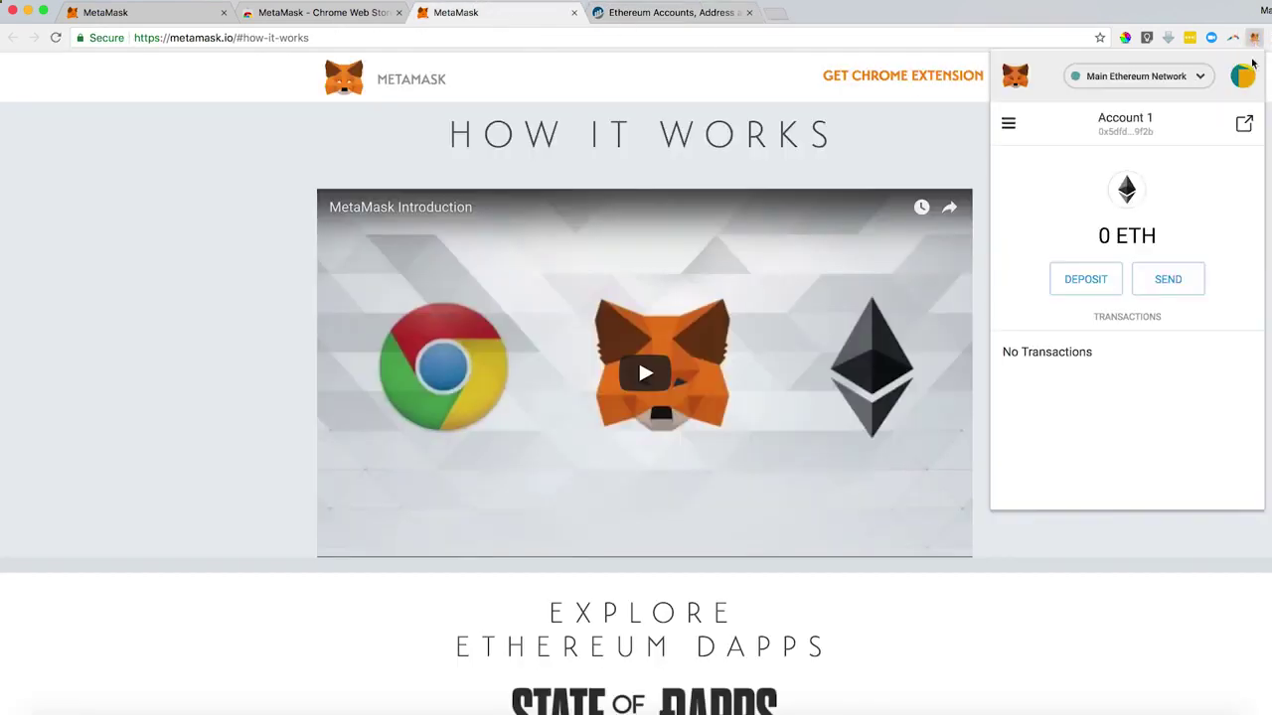
click(1108, 130)
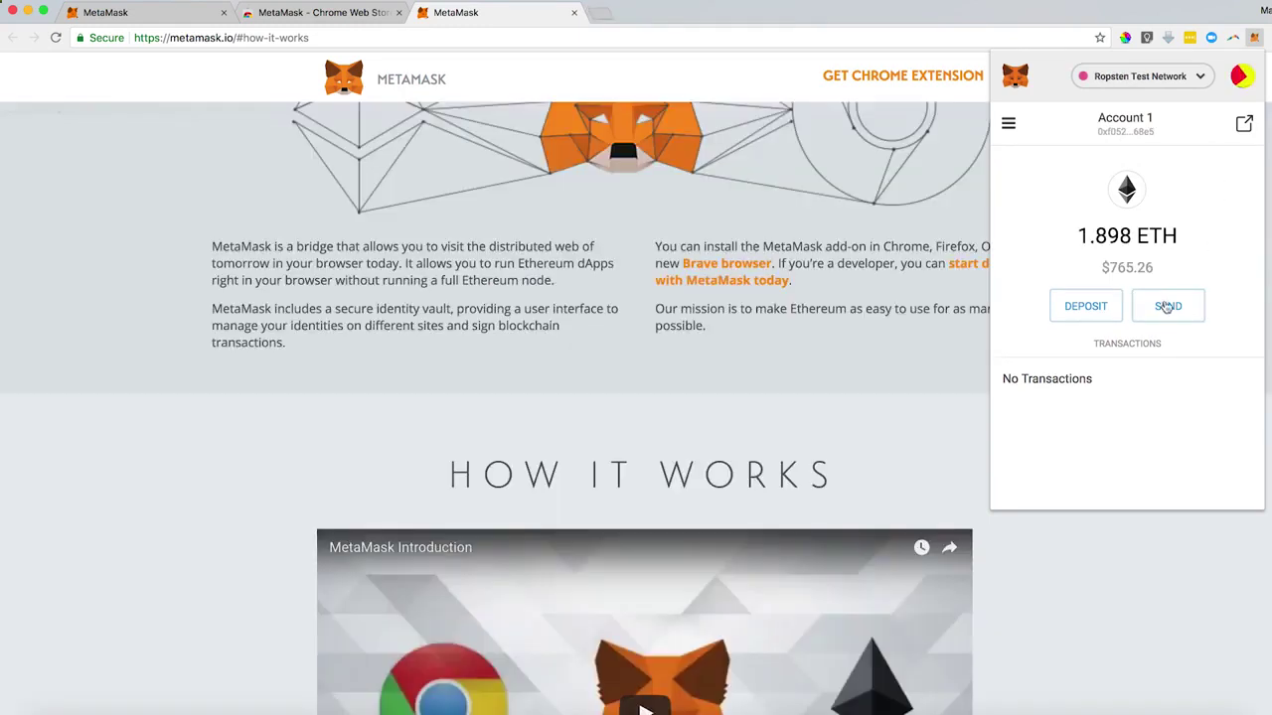
click(1167, 304)
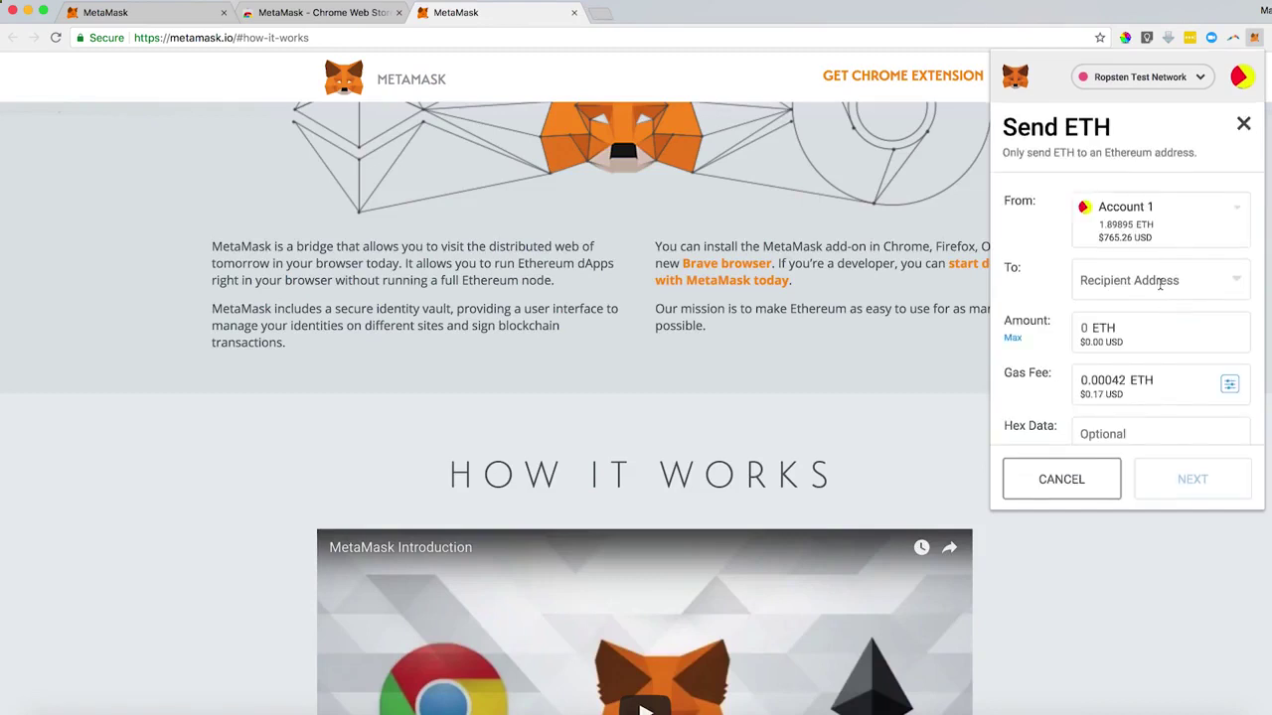
- Paste the recipient address, set the amount to 1 ETH, and open gas customization
click(1160, 281)
key(ctrl+v)
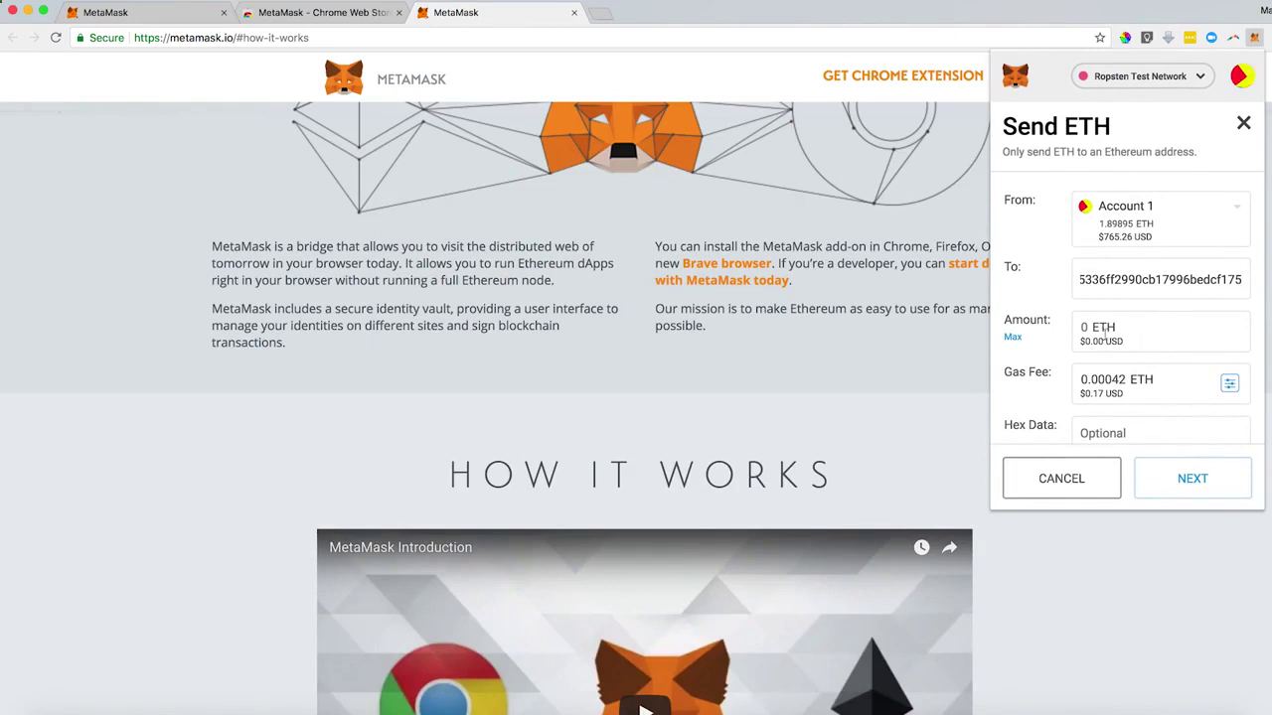
click(1087, 327)
key(BackSpace)
text(1)
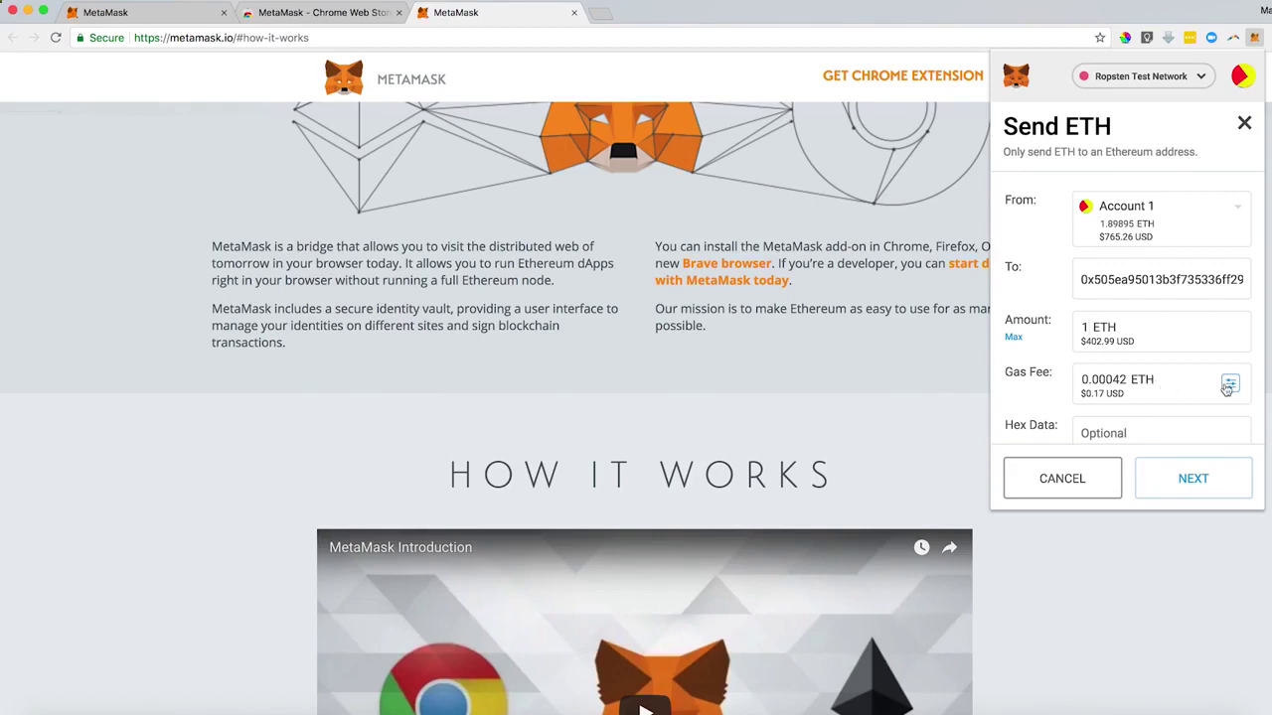
click(1229, 387)
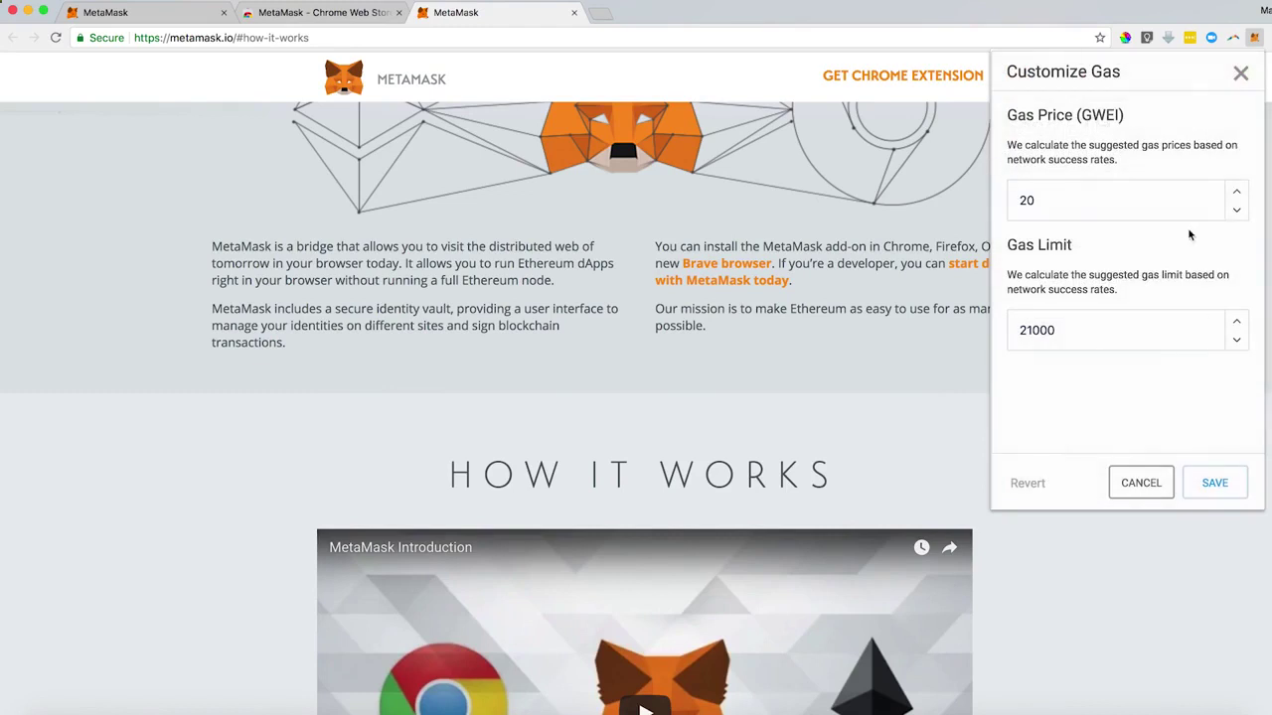
- Set the gas price to 28 Gwei and gas limit to 21000, and save
click(1237, 195)
triple_click(1237, 196)
double_click(1236, 196)
triple_click(1237, 196)
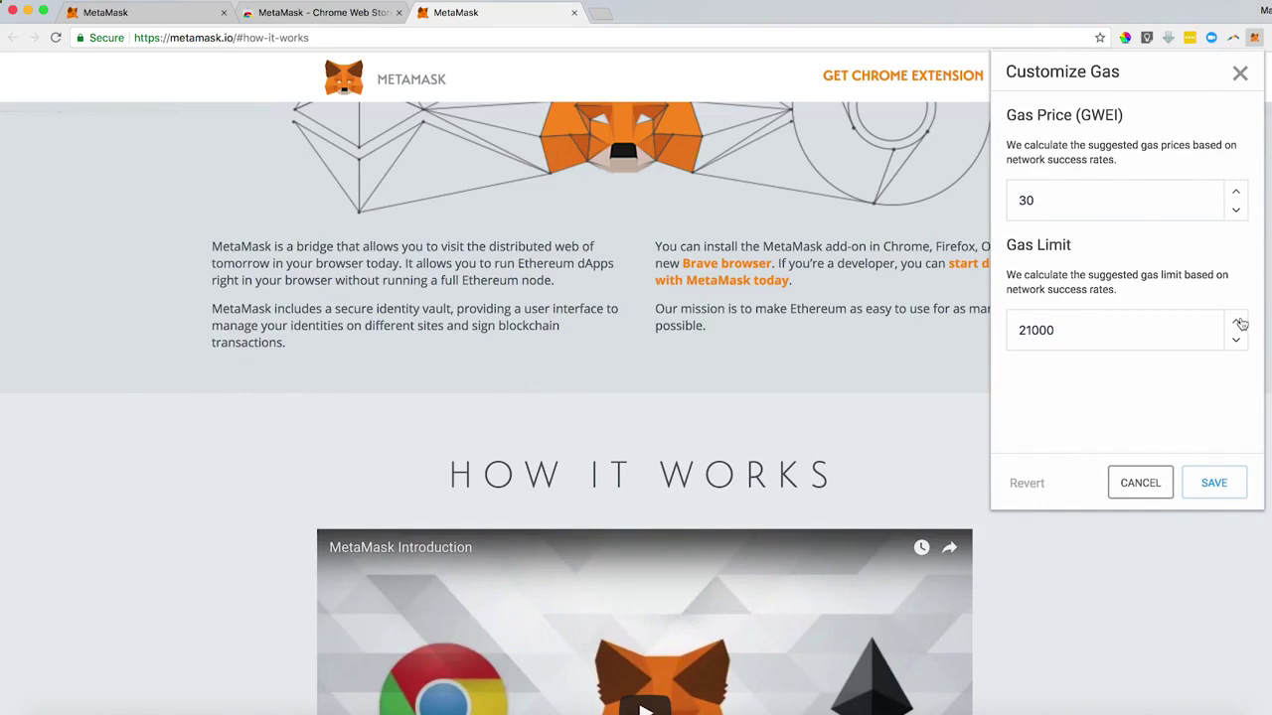
click(1240, 324)
double_click(1240, 324)
click(1238, 343)
double_click(1238, 343)
triple_click(1237, 342)
double_click(1237, 343)
click(1237, 324)
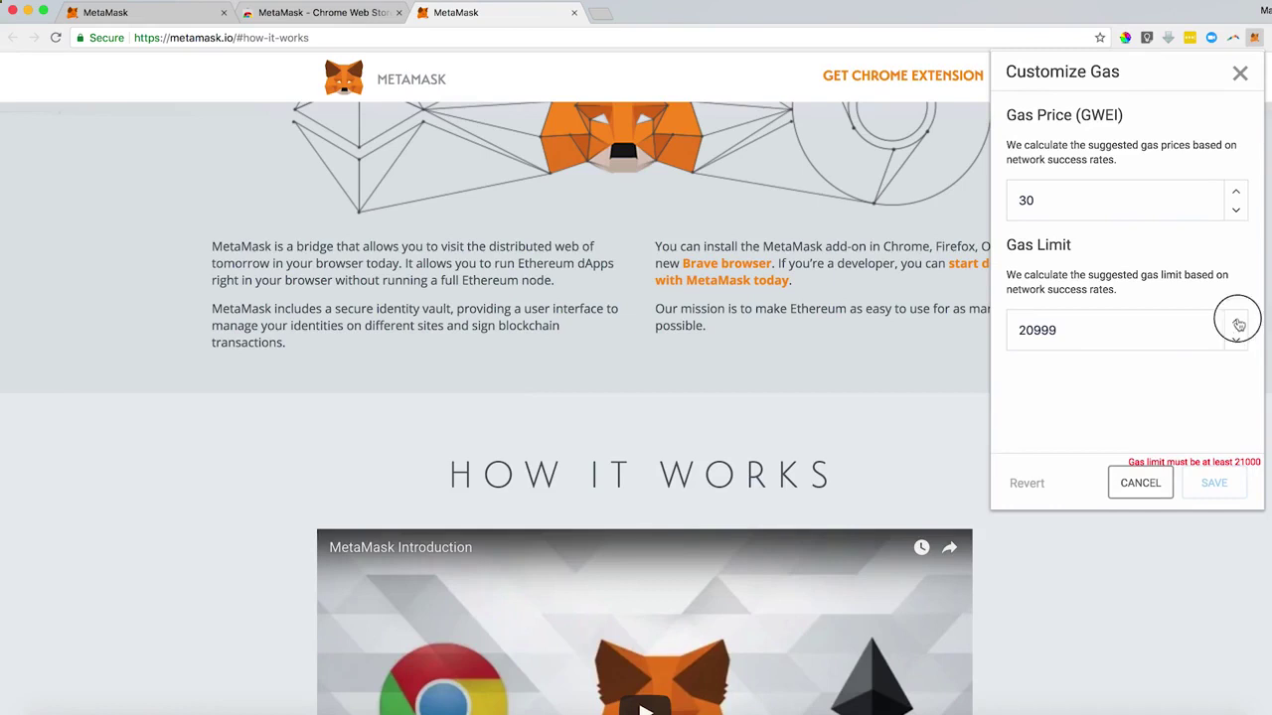
double_click(1236, 211)
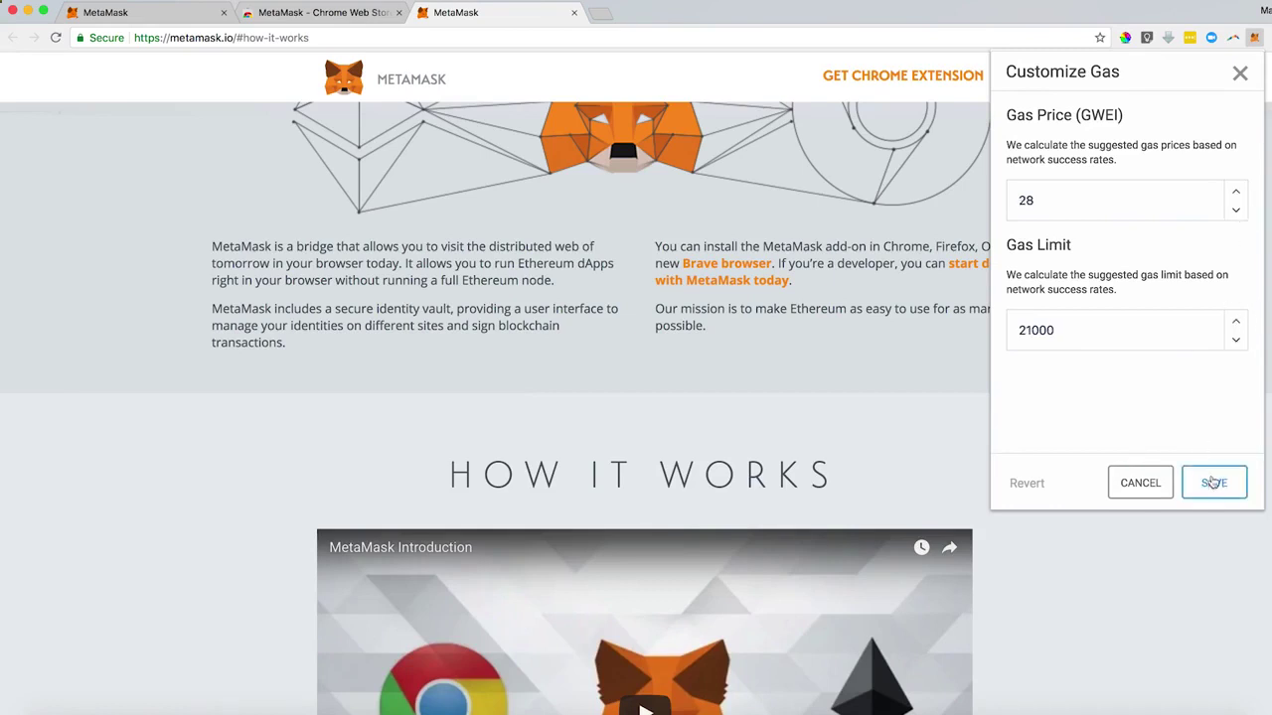
click(1214, 483)
- Review and confirm the 1 ETH transaction, then view it on Etherscan
scroll(1130, 376, down, 1)
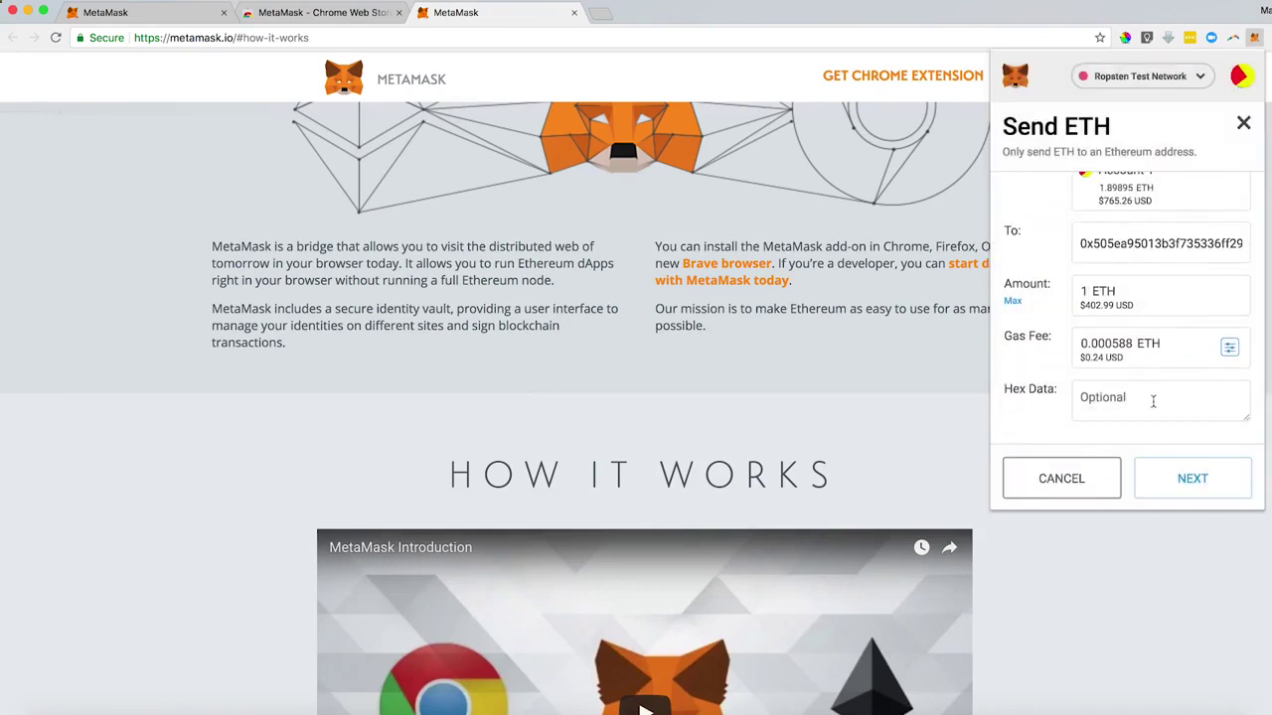
click(1171, 479)
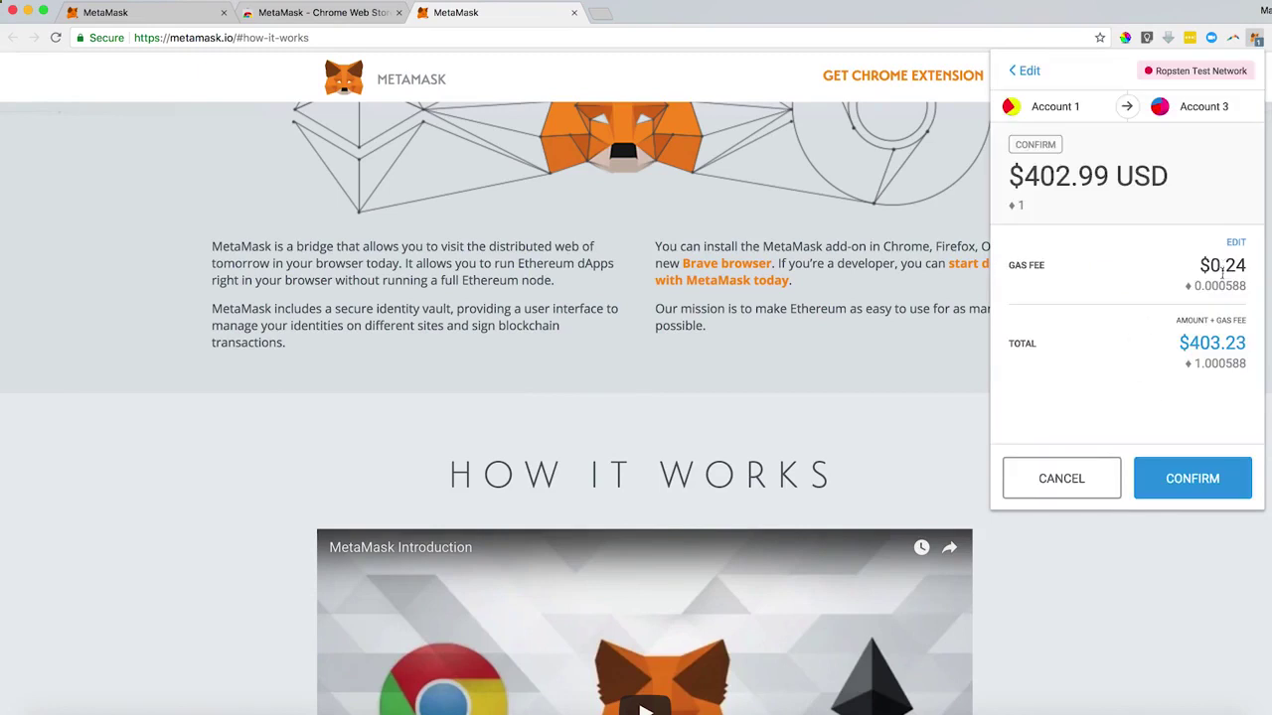
click(1184, 481)
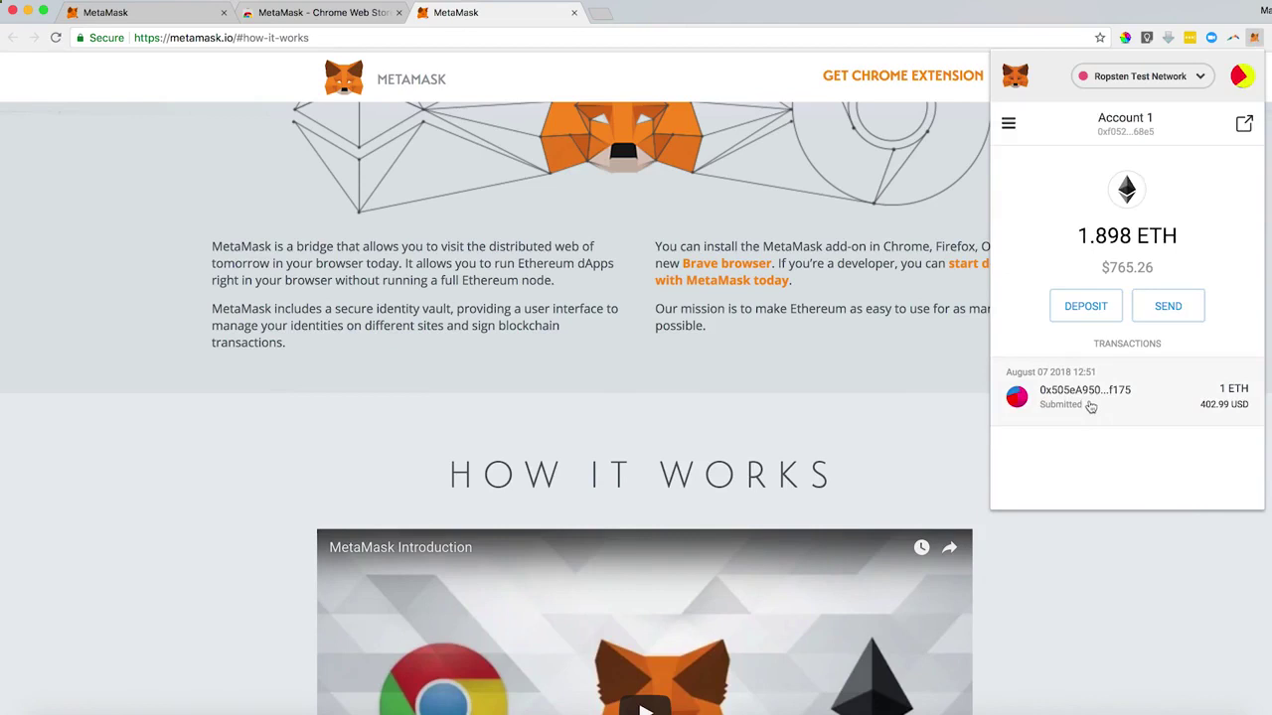
click(1090, 402)
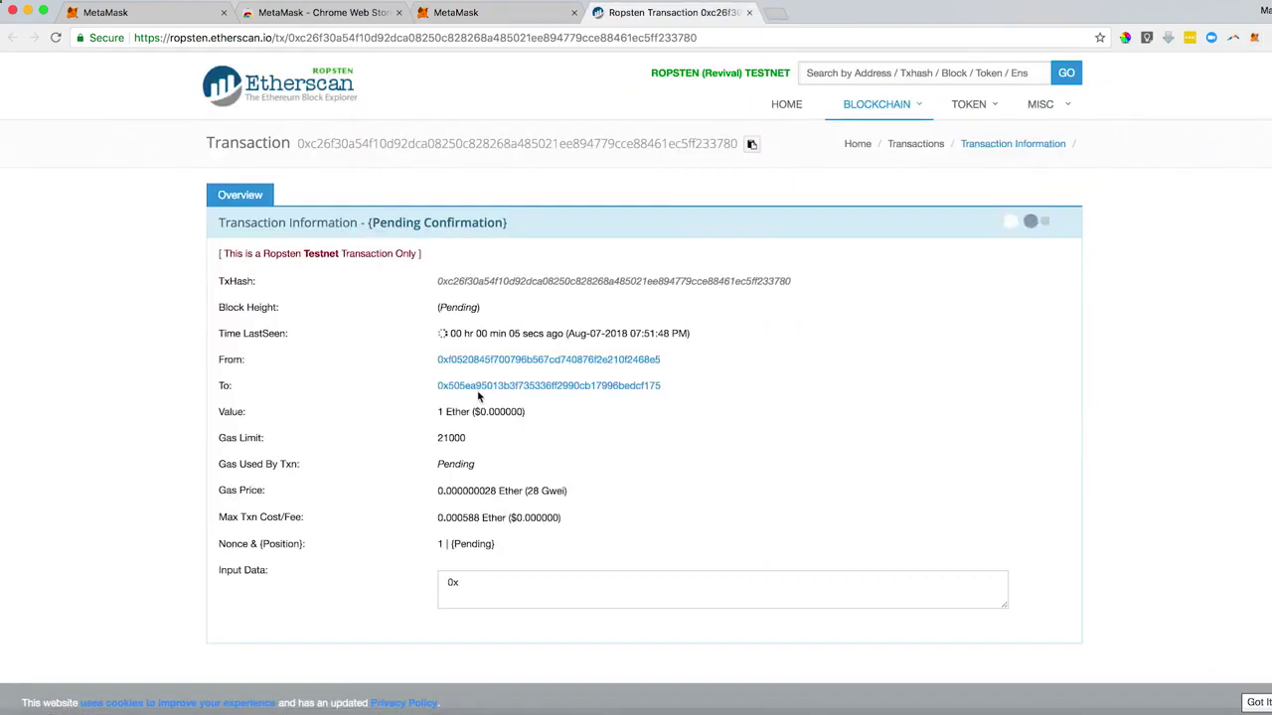
- Check the transfer's Success status on Etherscan and reopen MetaMask showing 0.898362 ETH
scroll(477, 396, down, 1)
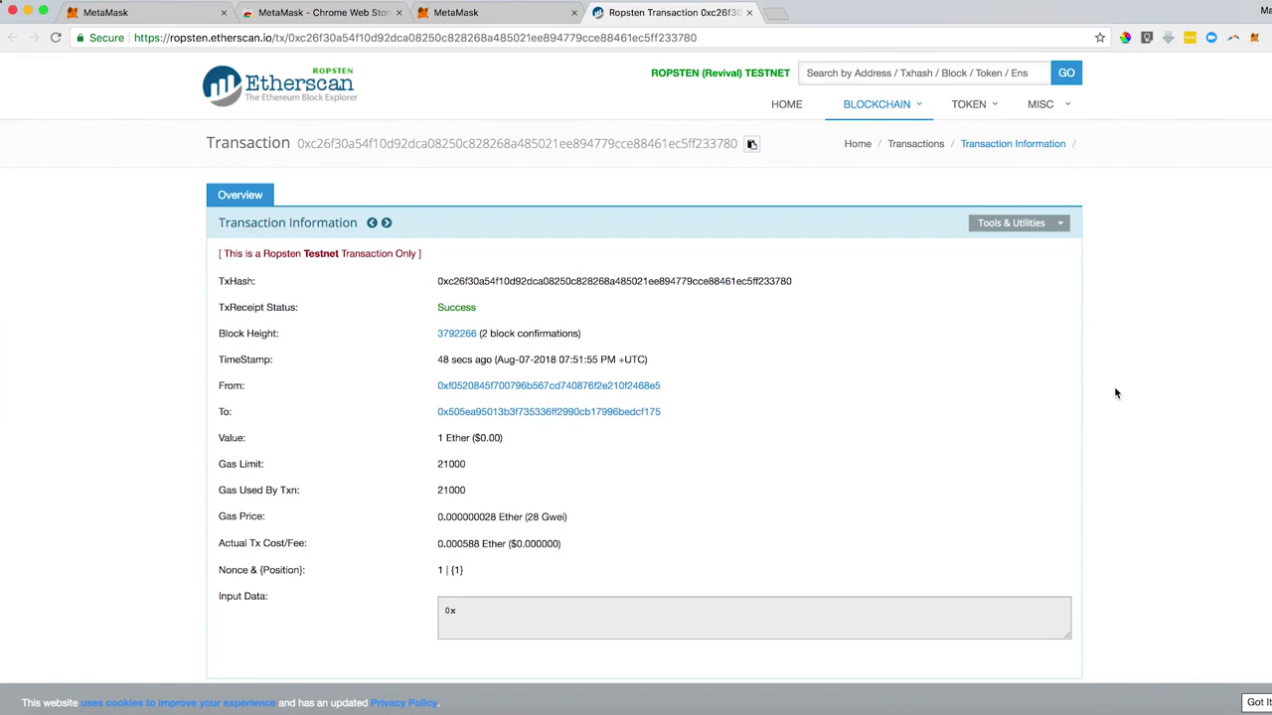
click(1254, 40)
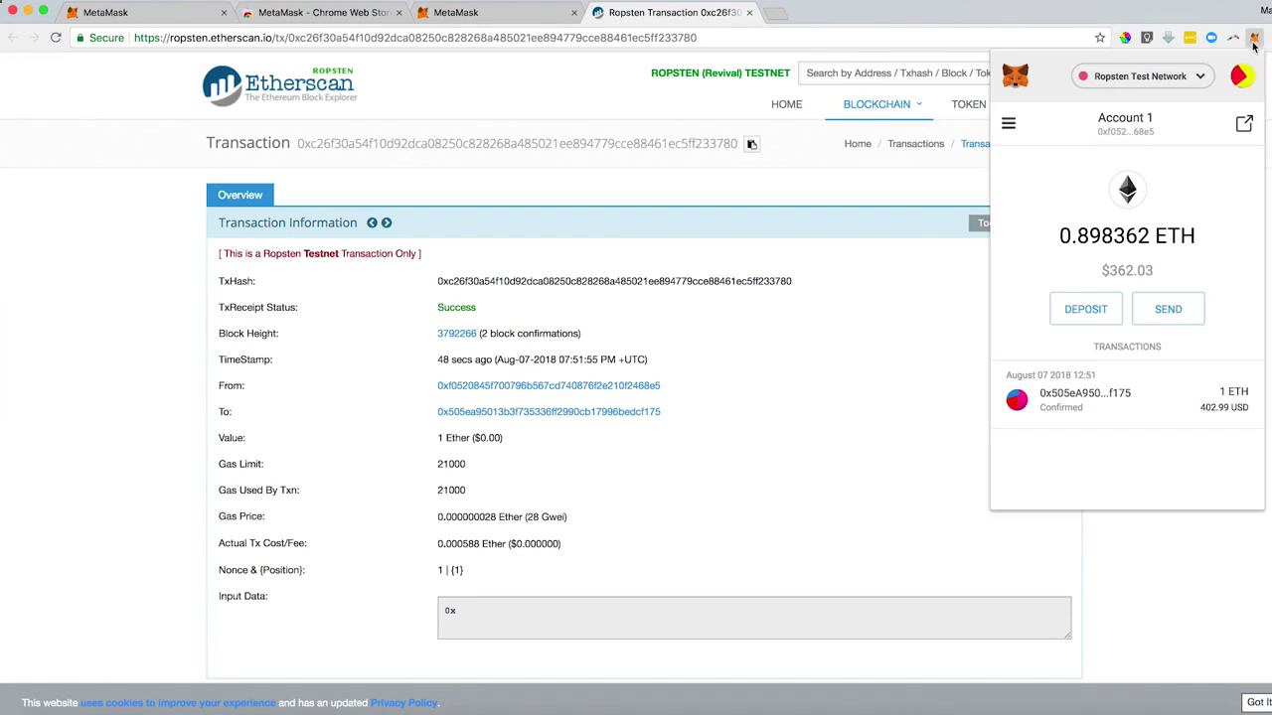
- Search 'arg' and add the Aragon Network Token to the wallet
click(1007, 126)
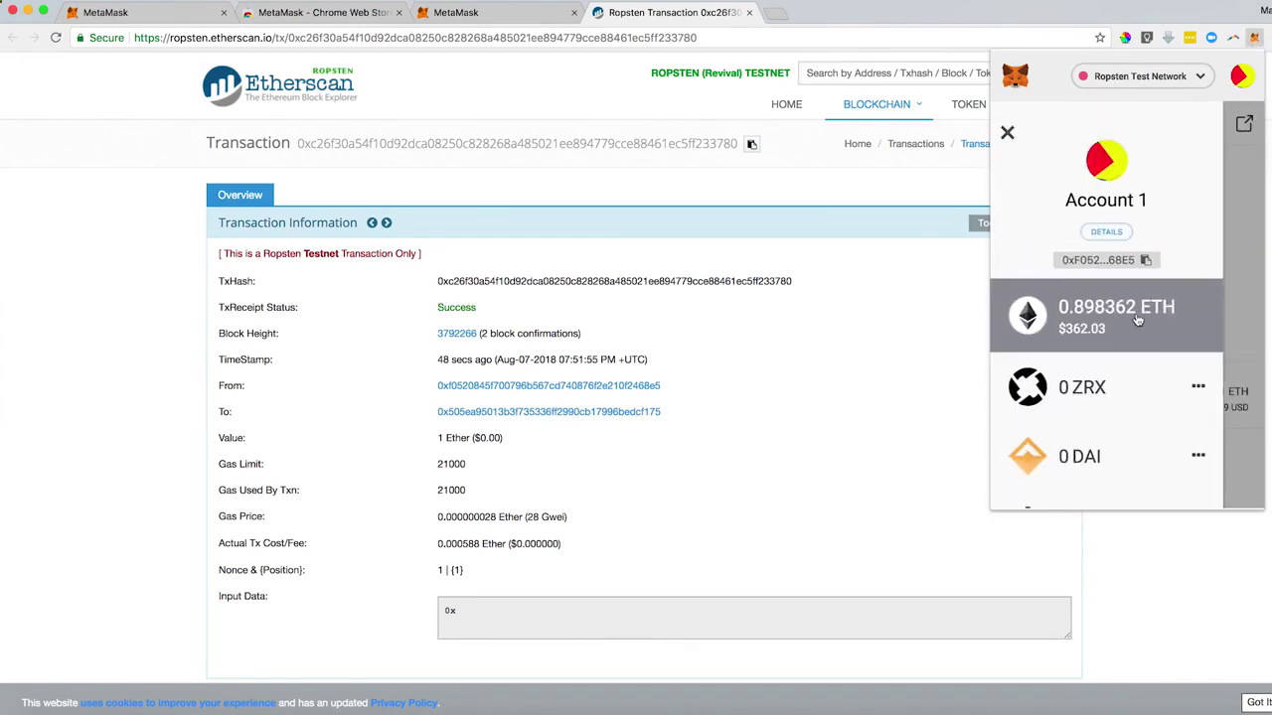
scroll(1137, 320, down, 1)
scroll(1137, 320, down, 3)
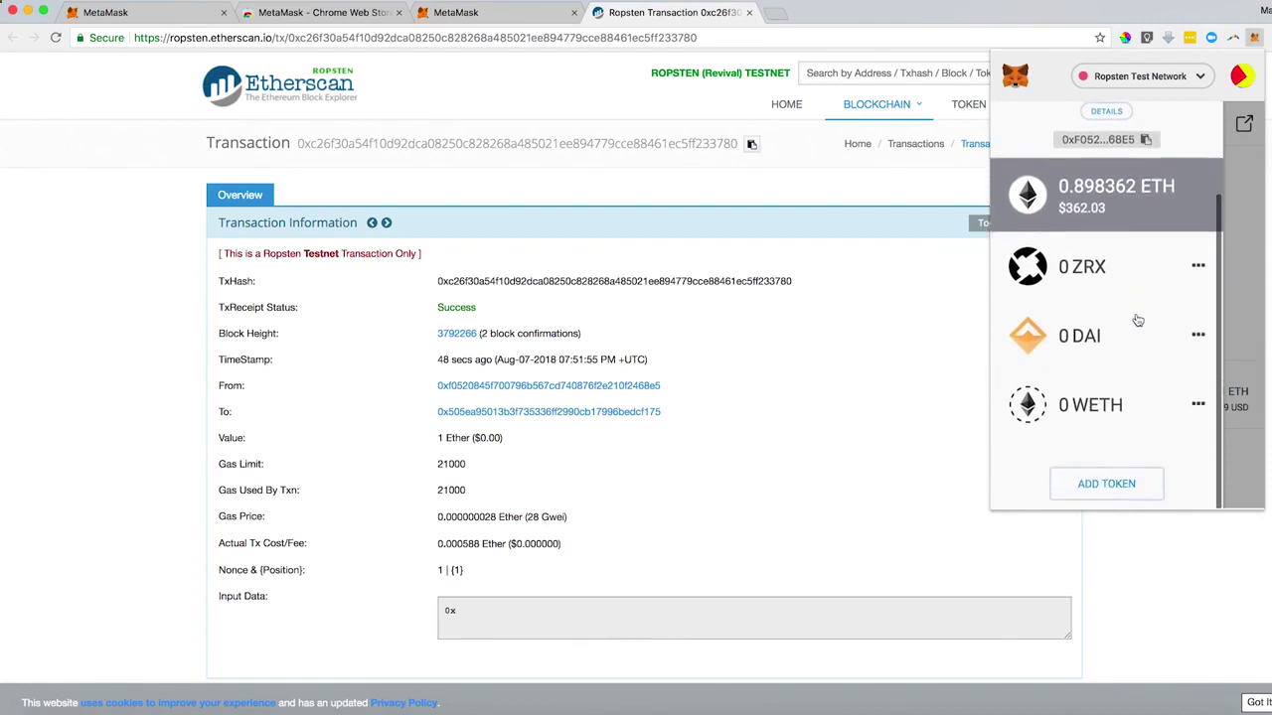
click(1105, 482)
text(arg)
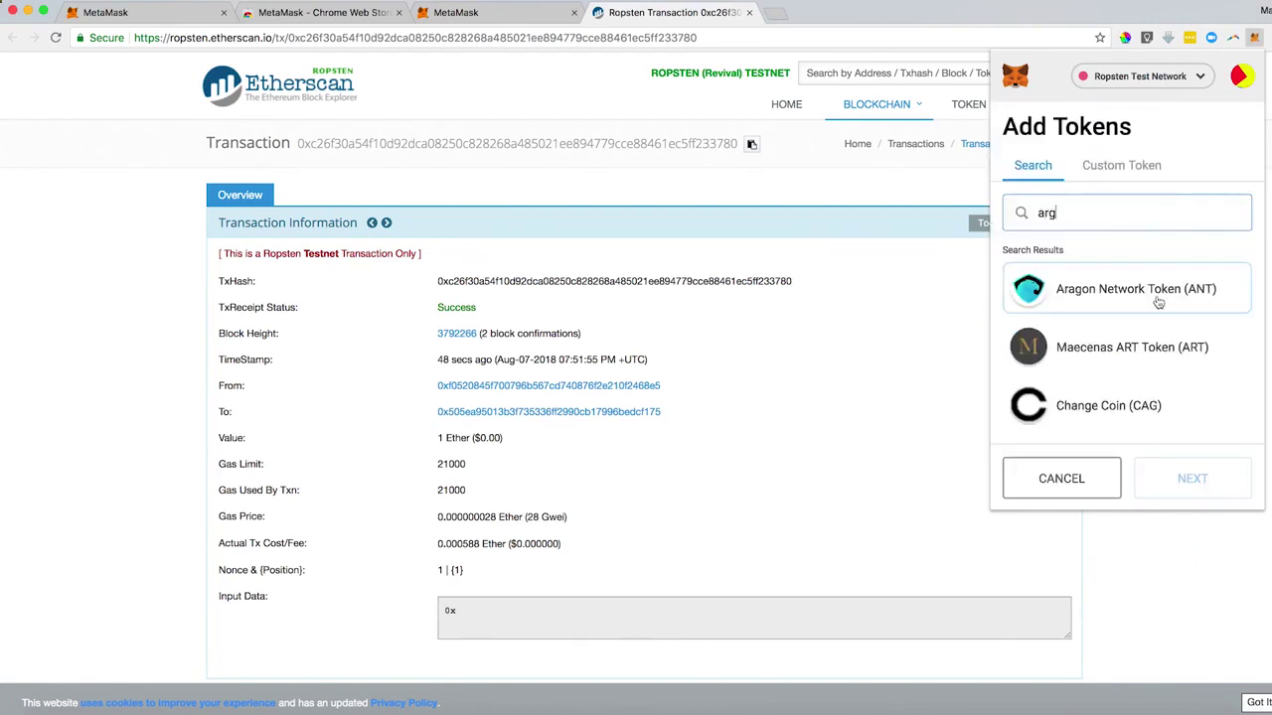
click(1158, 302)
click(1206, 471)
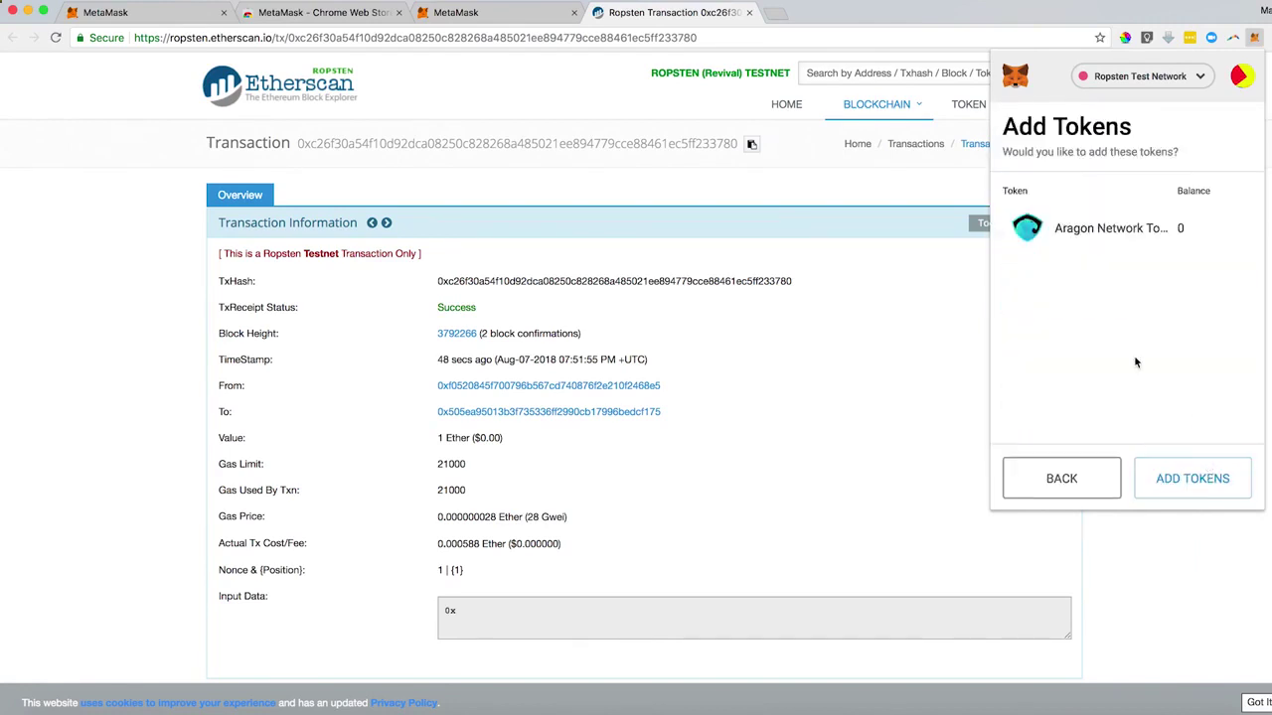
click(1192, 478)
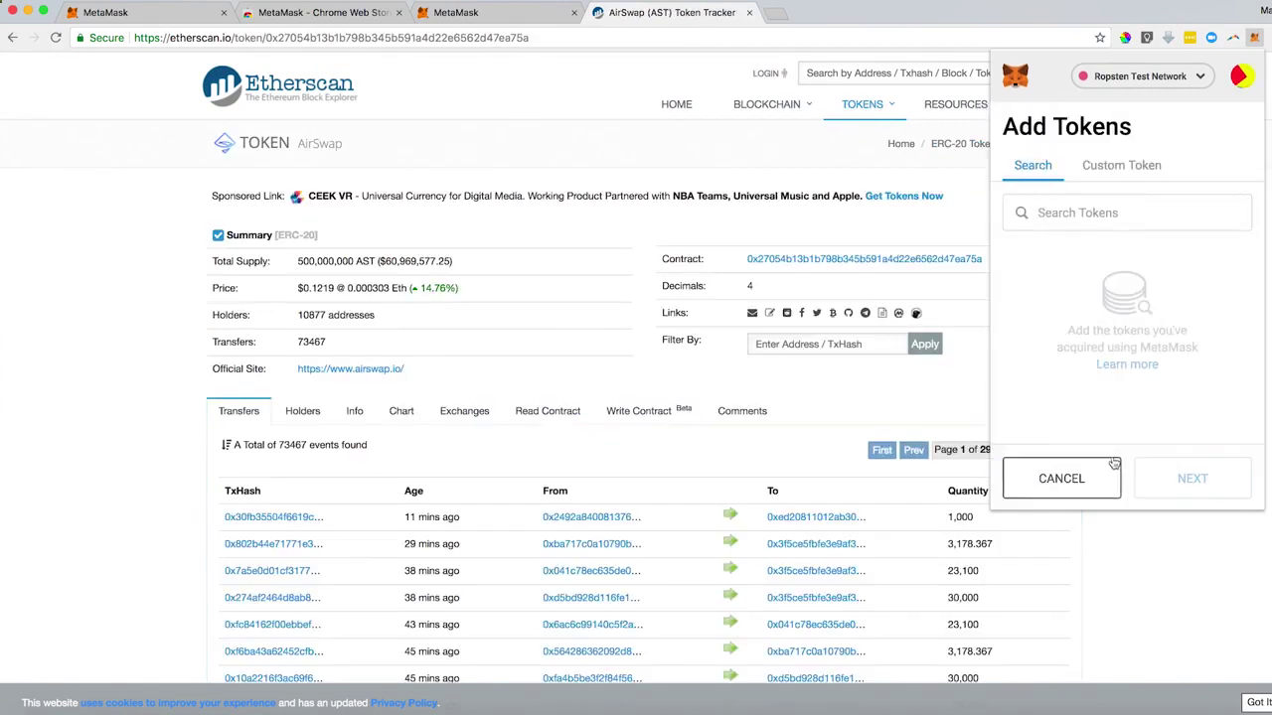
- Begin a custom AirSwap token with symbol AS, then open the DAI send's gas settings
click(1115, 167)
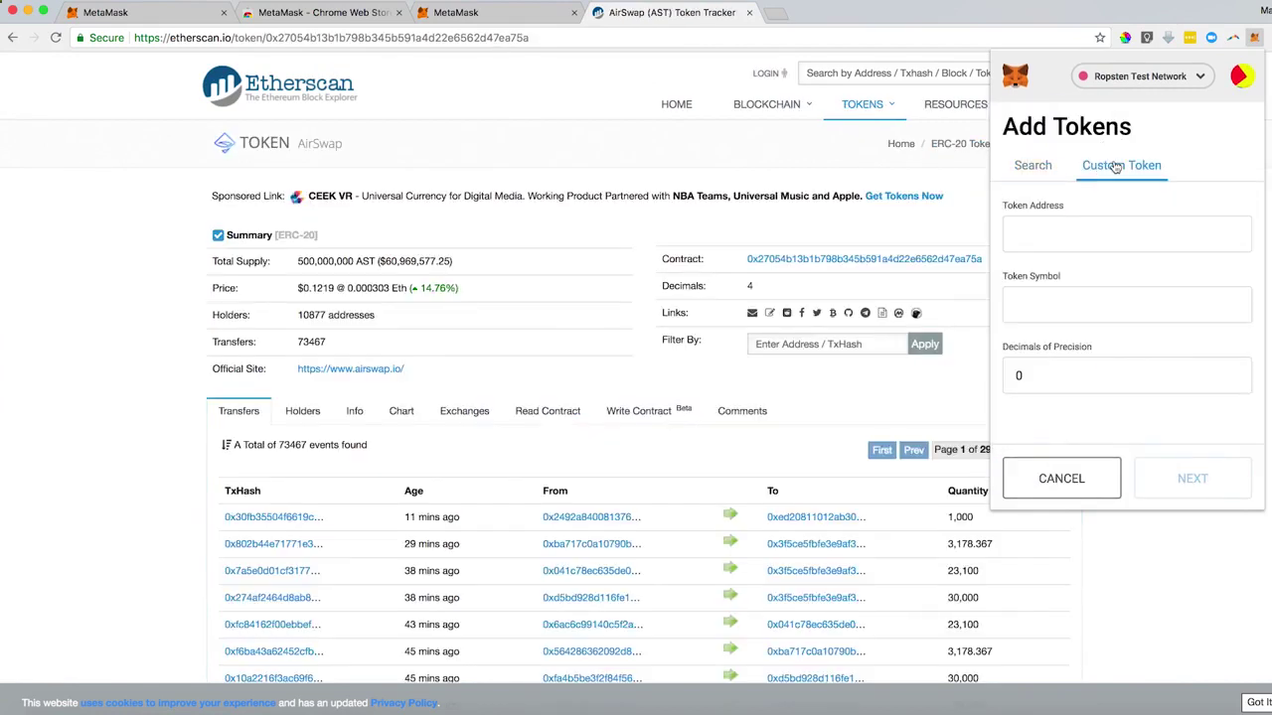
key(ctrl+v)
key(Tab)
text(AS)
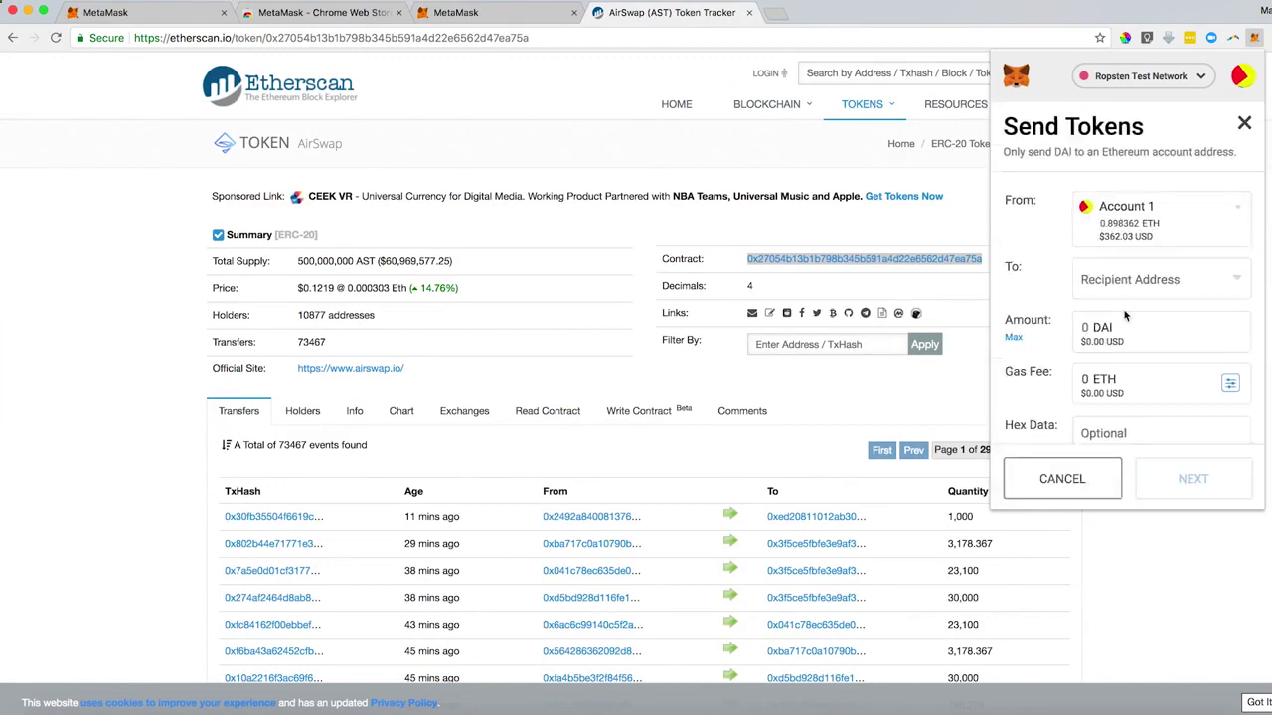
click(1229, 382)
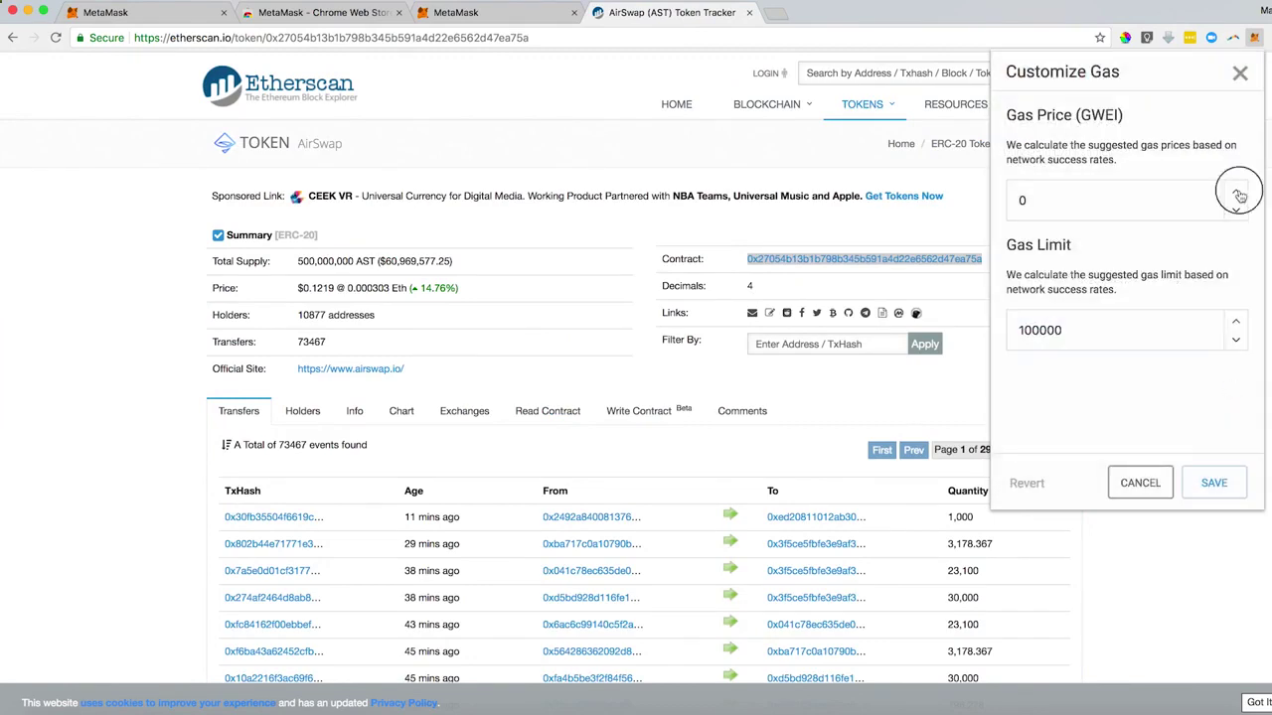